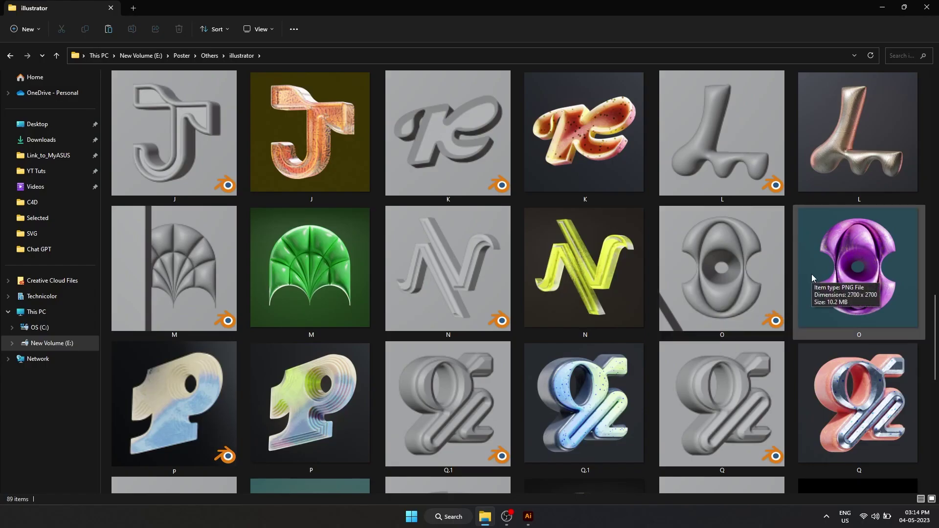
# Step: Bring the green letter M reference image in beside the artboard and draw a circle about 366 px wide
pyautogui.moveTo(328, 282); pyautogui.dragTo(273, 225)
pyautogui.hscroll(-5, 572, 241)
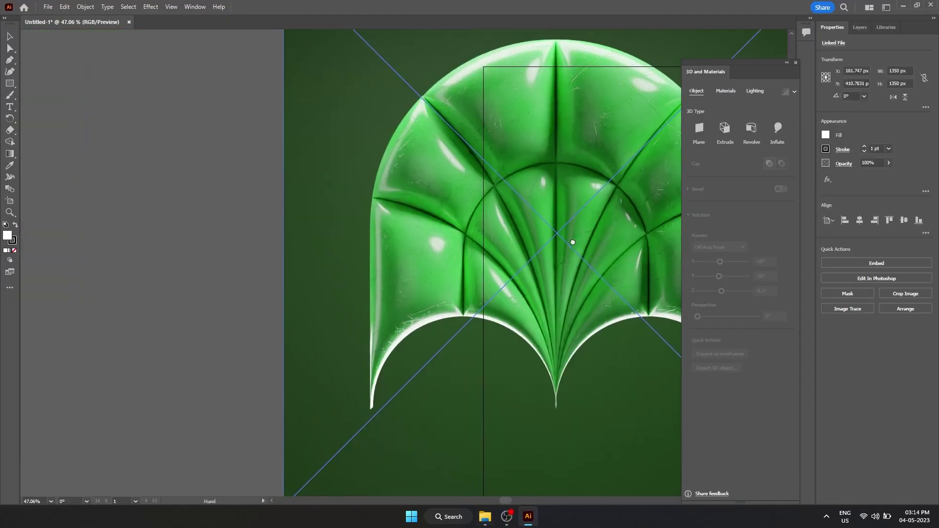
pyautogui.hscroll(5, 456, 230)
pyautogui.hotkey('ctrl', '-')
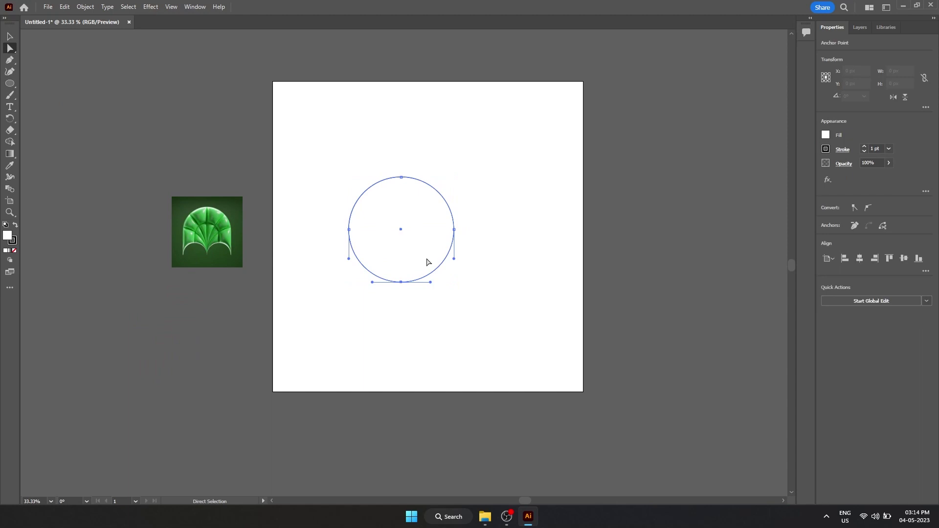
# Step: Delete the circle's bottom anchor point and copy the remaining half-circle end to end beside it
pyautogui.press('Delete')
pyautogui.click(429, 256)
pyautogui.moveTo(349, 229); pyautogui.dragTo(466, 230)
pyautogui.hotkey('ctrl', 'z')
pyautogui.click(445, 257)
pyautogui.moveTo(349, 230); pyautogui.dragTo(454, 230)
pyautogui.click(511, 251)
# Step: Copy a half-circle above the pair and enlarge it to span the full width of both small arches
pyautogui.hotkey('ctrl', 'a')
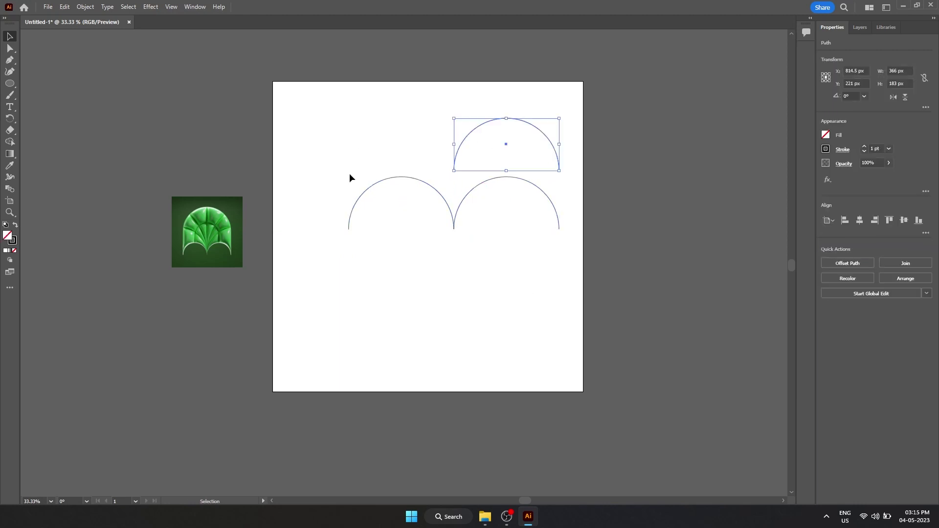
pyautogui.click(350, 178)
pyautogui.click(456, 151)
pyautogui.moveTo(454, 145); pyautogui.dragTo(348, 163)
pyautogui.moveTo(559, 144); pyautogui.dragTo(562, 147)
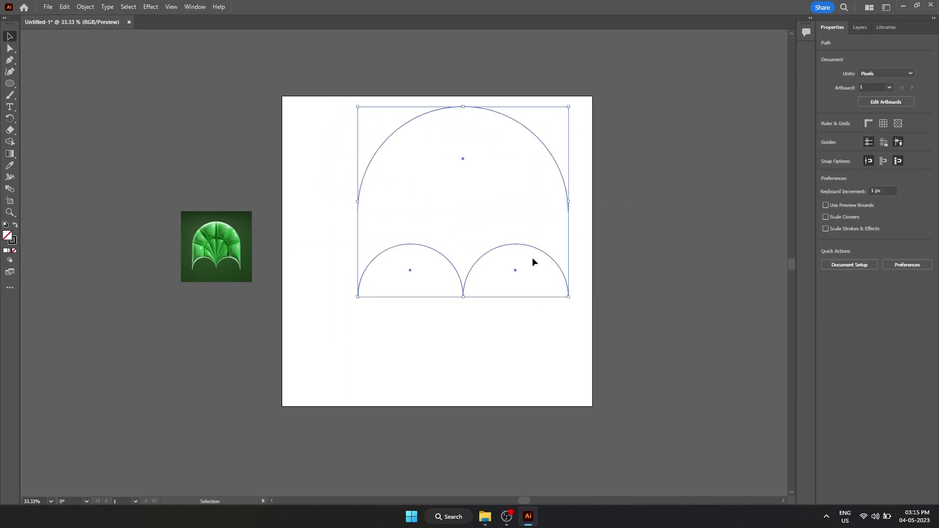
# Step: Space the small arches below the large one, about 682 px overall height, and shift all three toward the artboard's middle
pyautogui.moveTo(533, 248); pyautogui.dragTo(532, 273)
pyautogui.moveTo(593, 265); pyautogui.dragTo(338, 349)
pyautogui.moveTo(516, 269); pyautogui.dragTo(516, 276)
pyautogui.moveTo(402, 190); pyautogui.dragTo(392, 189)
pyautogui.hotkey('ctrl', 'a')
pyautogui.moveTo(487, 277); pyautogui.dragTo(466, 278)
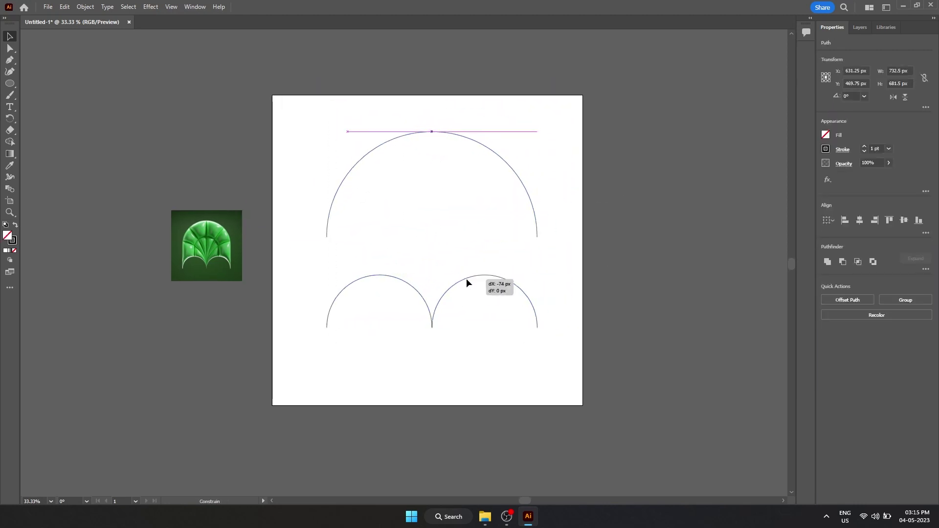
# Step: Connect the large arch's ends to the outer ends of the small arches with straight vertical Pen lines
pyautogui.click(504, 254)
pyautogui.press('p')
pyautogui.click(537, 238)
pyautogui.click(537, 328)
pyautogui.click(327, 238)
pyautogui.click(327, 328)
pyautogui.press('a')
pyautogui.moveTo(420, 381); pyautogui.dragTo(446, 331)
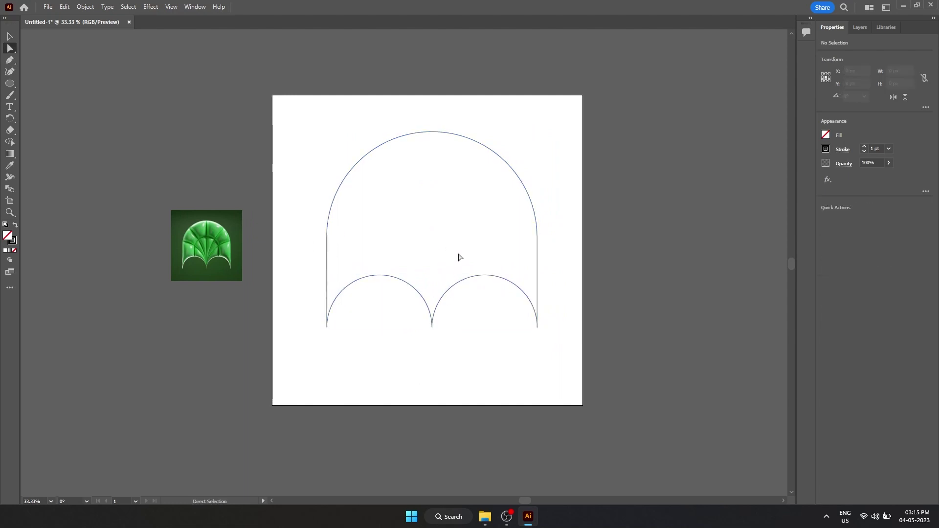
# Step: Copy the right small arch, enlarge it from the centre point, and place a copy of it toward the left side
pyautogui.press('v')
pyautogui.click(467, 277)
pyautogui.hotkey('ctrl', 'c')
pyautogui.hotkey('ctrl', 'f')
pyautogui.moveTo(537, 275); pyautogui.dragTo(681, 200)
pyautogui.hotkey('ctrl', 'x')
pyautogui.hotkey('ctrl', 'f')
pyautogui.moveTo(683, 328); pyautogui.dragTo(432, 328)
# Step: Copy the enlarged arc, scale it up further from the centre point, and place a matching copy on the opposite side
pyautogui.click(473, 235)
pyautogui.hotkey('ctrl', 'c')
pyautogui.hotkey('ctrl', 'f')
pyautogui.moveTo(682, 202); pyautogui.dragTo(739, 70)
pyautogui.moveTo(738, 70); pyautogui.dragTo(518, 216)
pyautogui.click(646, 149)
pyautogui.moveTo(647, 148); pyautogui.dragTo(689, 40)
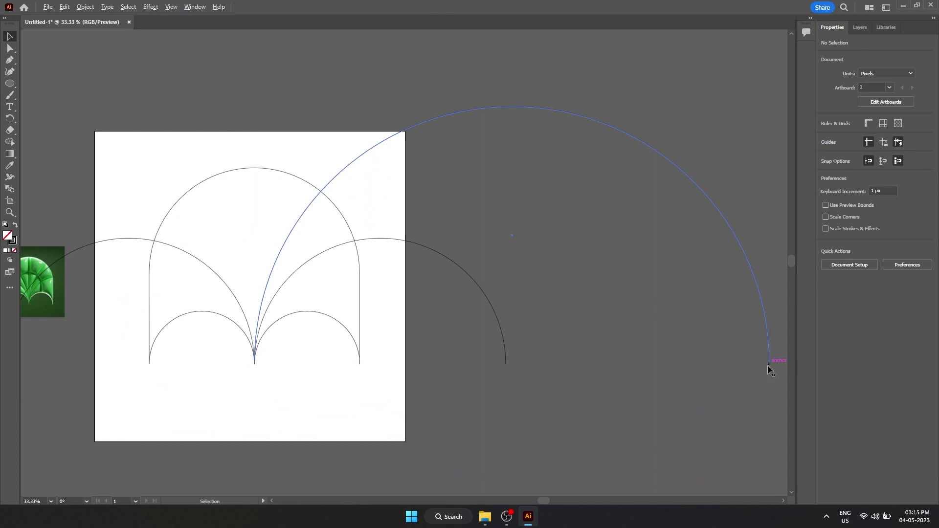
pyautogui.moveTo(769, 364); pyautogui.dragTo(254, 363)
# Step: Draw a vertical line through the centre of the figure, extending past the large arch and the lower centre point
pyautogui.press('\\')
pyautogui.moveTo(255, 155); pyautogui.dragTo(255, 401)
pyautogui.scroll(4, 240, 354)
pyautogui.moveTo(306, 404); pyautogui.dragTo(304, 405)
pyautogui.click(359, 391)
pyautogui.hotkey('ctrl', 'a')
pyautogui.scroll(-3, 454, 416)
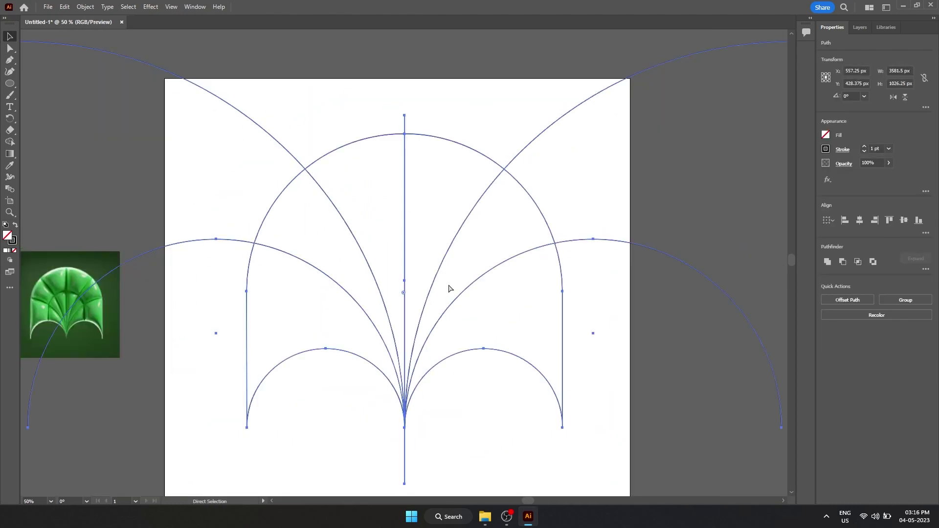
# Step: Copy a small half-circle up onto the centre line and draw vertical lines down from both its ends through the lower arches
pyautogui.click(461, 394)
pyautogui.click(514, 351)
pyautogui.moveTo(462, 331); pyautogui.dragTo(382, 177)
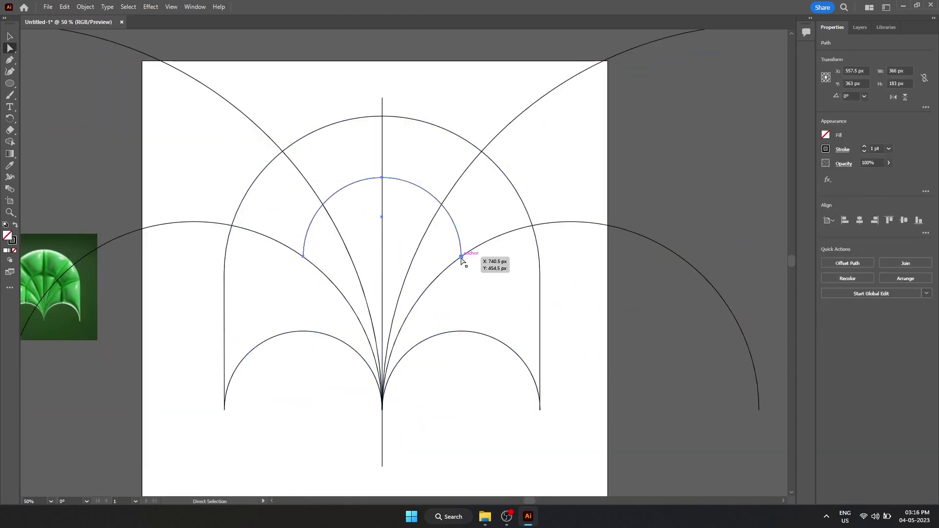
pyautogui.press('p')
pyautogui.click(462, 265)
pyautogui.click(461, 440)
pyautogui.click(303, 265)
pyautogui.moveTo(461, 257); pyautogui.dragTo(461, 278)
pyautogui.click(303, 401)
# Step: Merge all regions inside the outer outline with Shape Builder and give the result a black fill without stroke
pyautogui.press('v')
pyautogui.hotkey('ctrl', 'a')
pyautogui.hotkey('shift', 'm')
pyautogui.hotkey('shift', 'x')
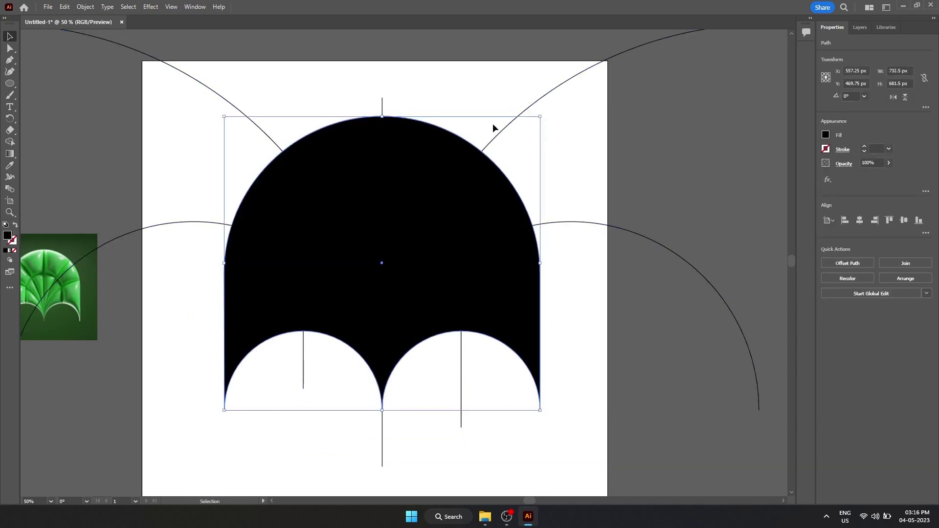
# Step: Divide the black shape along all overlapping arcs and lines, and ungroup the resulting pieces
pyautogui.click(492, 124)
pyautogui.moveTo(251, 92); pyautogui.dragTo(611, 469)
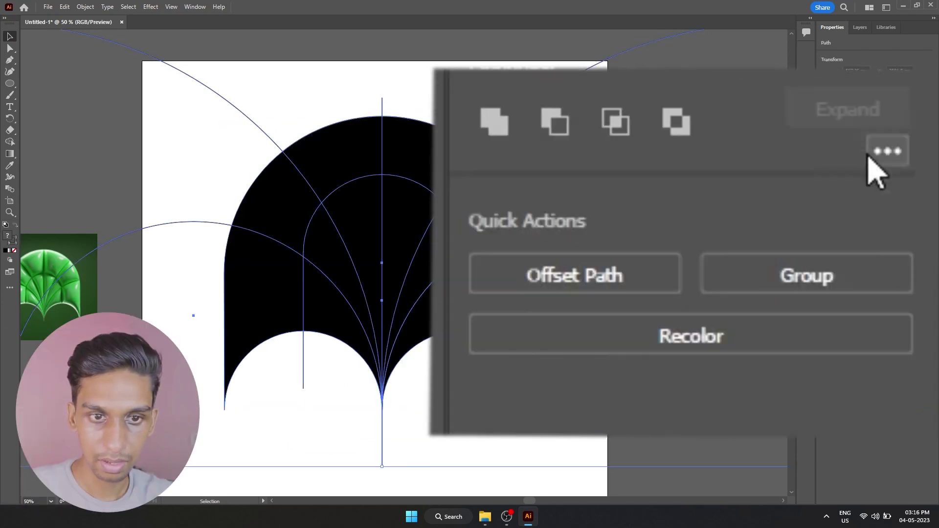
pyautogui.click(927, 269)
pyautogui.click(500, 366)
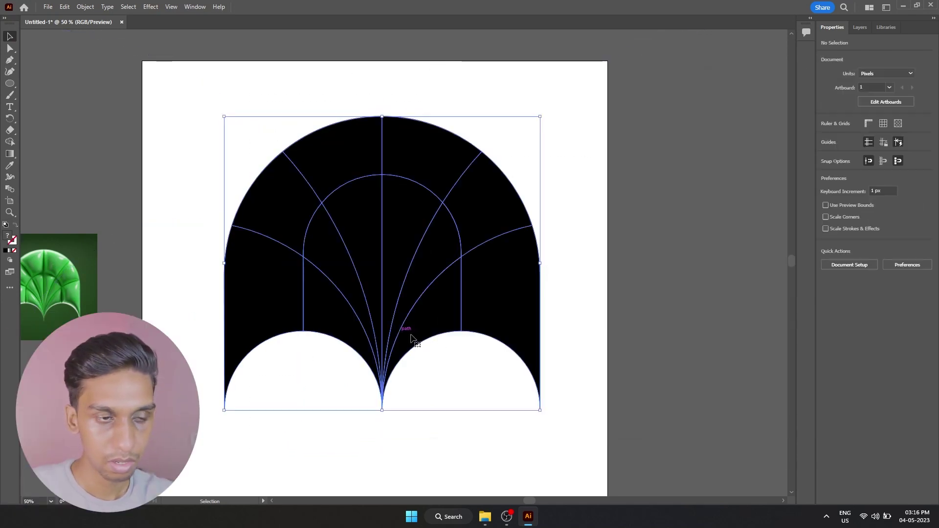
pyautogui.click(894, 300)
pyautogui.click(558, 282)
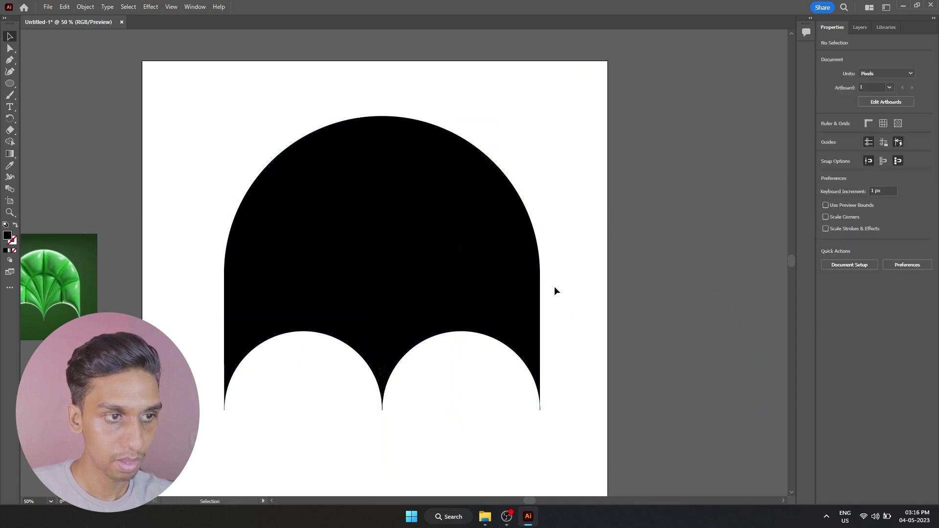
# Step: Fill all the divided pieces with the artboard's white and move them onto the empty canvas beside the artboard
pyautogui.moveTo(544, 165); pyautogui.dragTo(194, 434)
pyautogui.press('i')
pyautogui.click(544, 167)
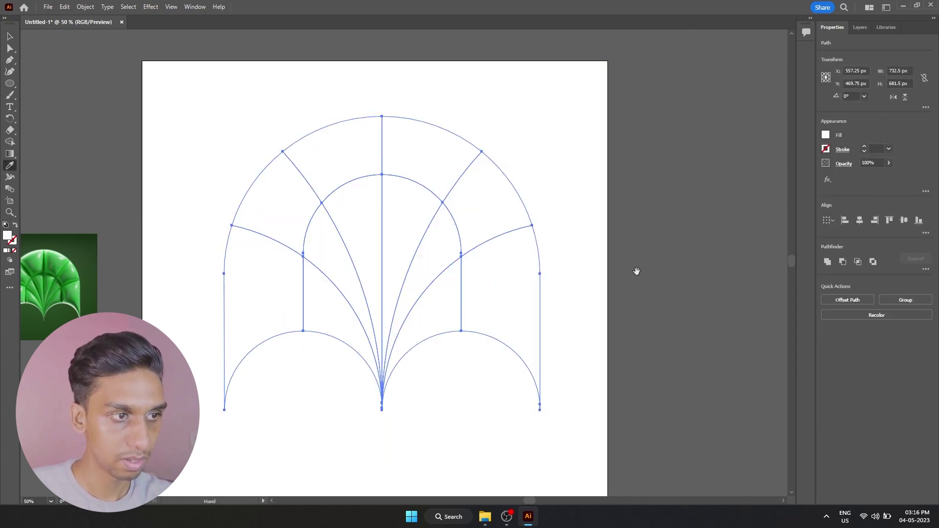
pyautogui.moveTo(660, 288); pyautogui.dragTo(376, 285)
pyautogui.press('v')
pyautogui.moveTo(134, 281); pyautogui.dragTo(622, 274)
pyautogui.moveTo(466, 105); pyautogui.dragTo(268, 96)
pyautogui.click(268, 96)
# Step: Try pulling individual pieces out of the divided shape and undo each move
pyautogui.moveTo(531, 291); pyautogui.dragTo(669, 238)
pyautogui.hotkey('ctrl', 'z')
pyautogui.moveTo(442, 283); pyautogui.dragTo(480, 340)
pyautogui.hotkey('ctrl', 'z')
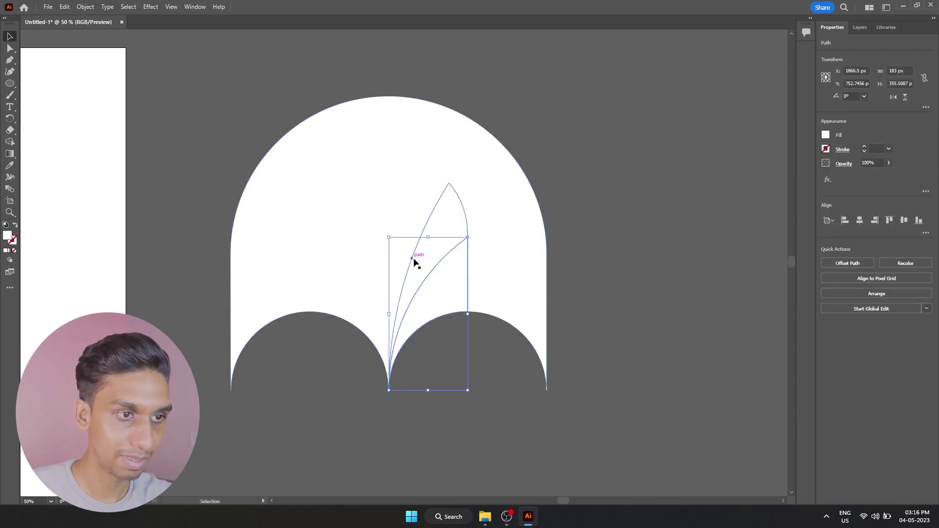
pyautogui.moveTo(414, 260); pyautogui.dragTo(422, 303)
pyautogui.hotkey('ctrl', 'z')
# Step: Apply a 3D Extrude effect to all the pieces and rotate them freely in space
pyautogui.press('v')
pyautogui.click(572, 403)
pyautogui.hotkey('ctrl', 'a')
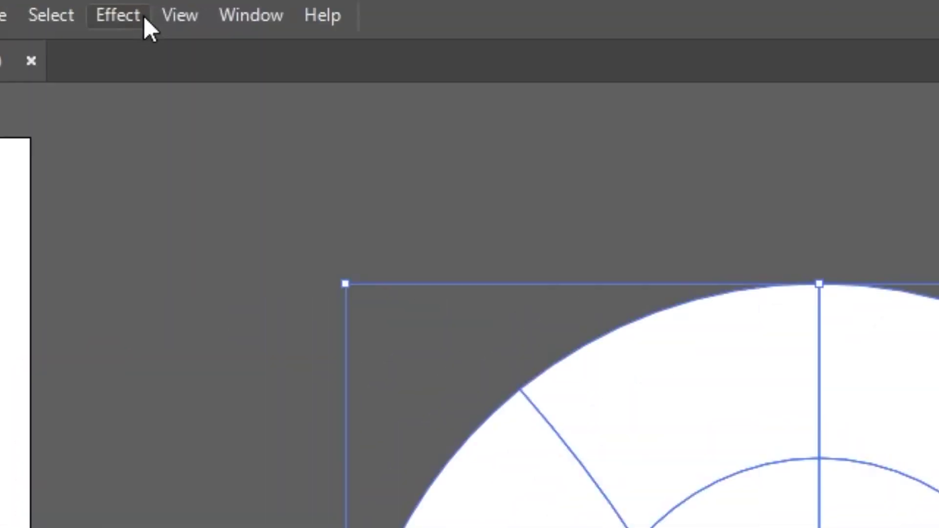
pyautogui.click(156, 7)
pyautogui.moveTo(172, 62)
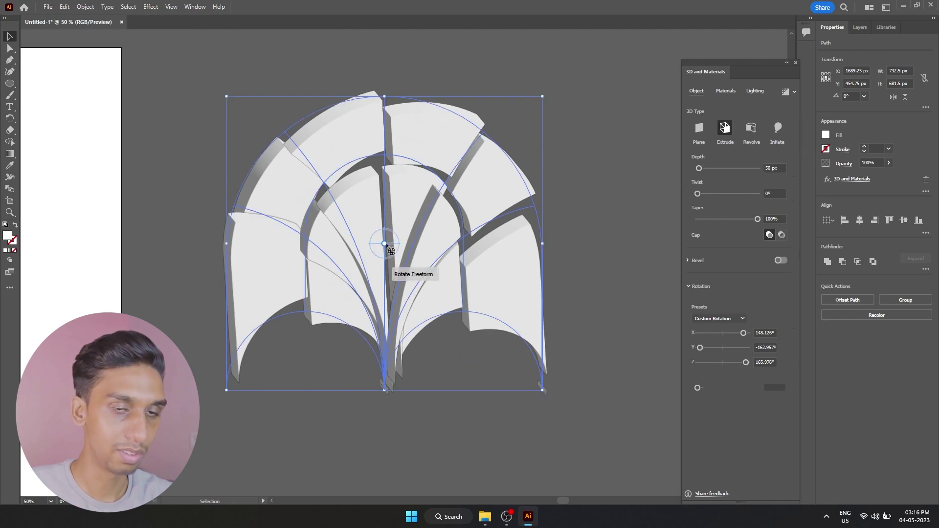
pyautogui.moveTo(384, 243); pyautogui.dragTo(380, 246)
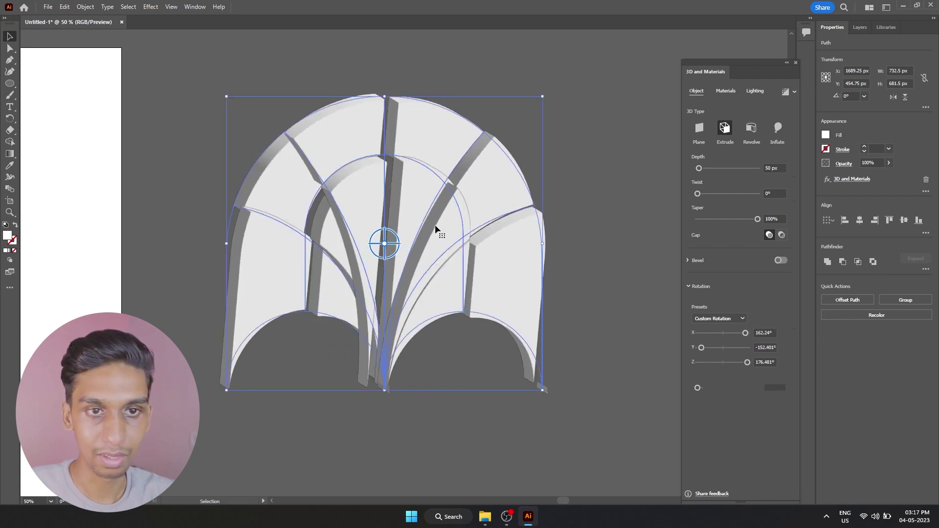
# Step: Change the 3D type to Inflate with a depth of 2 px and set the rotation preset to Front
pyautogui.click(775, 134)
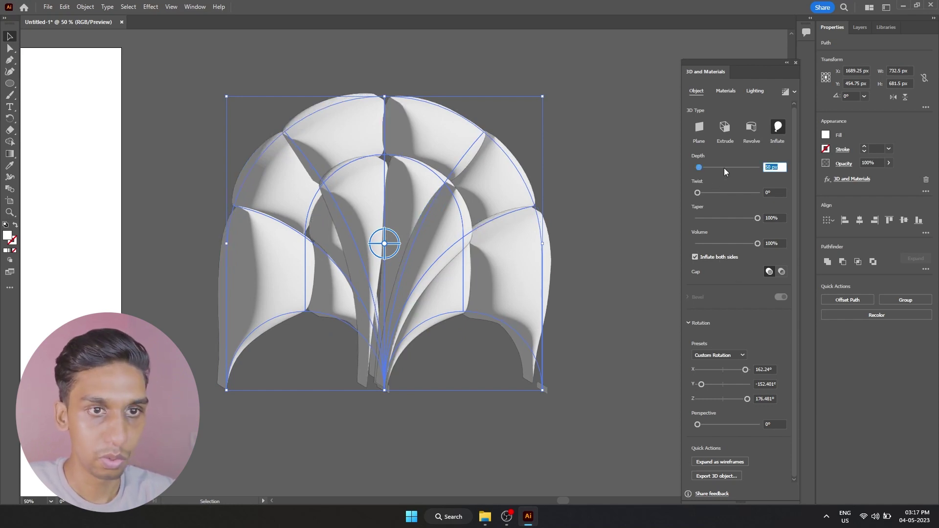
pyautogui.write('2')
pyautogui.press('Return')
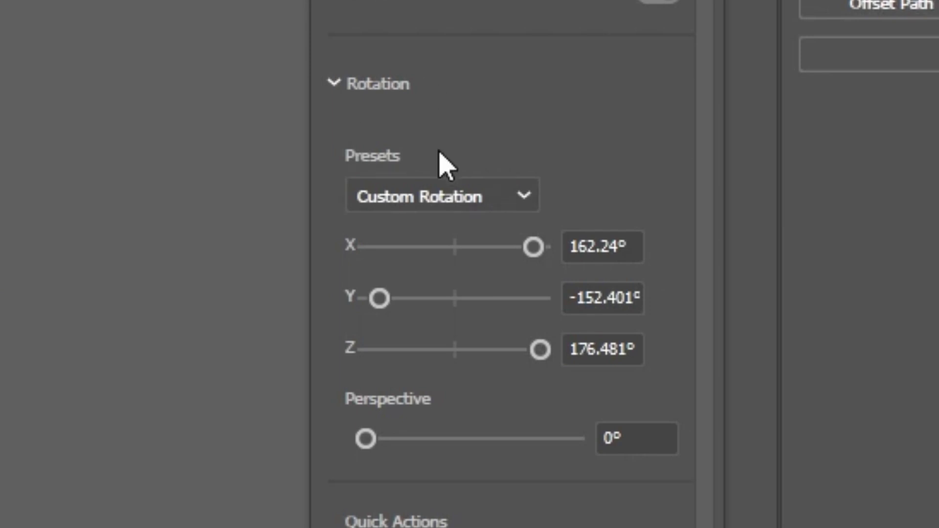
pyautogui.click(441, 194)
pyautogui.click(455, 103)
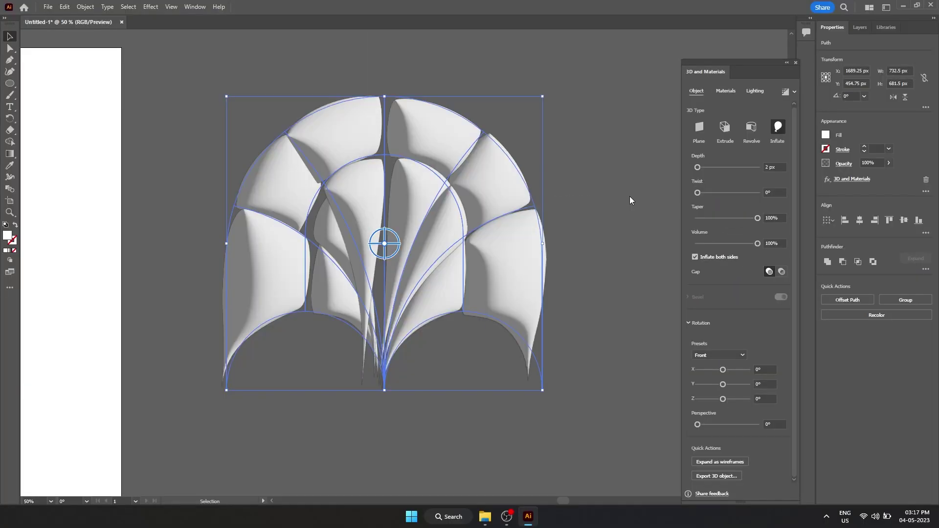
pyautogui.click(629, 195)
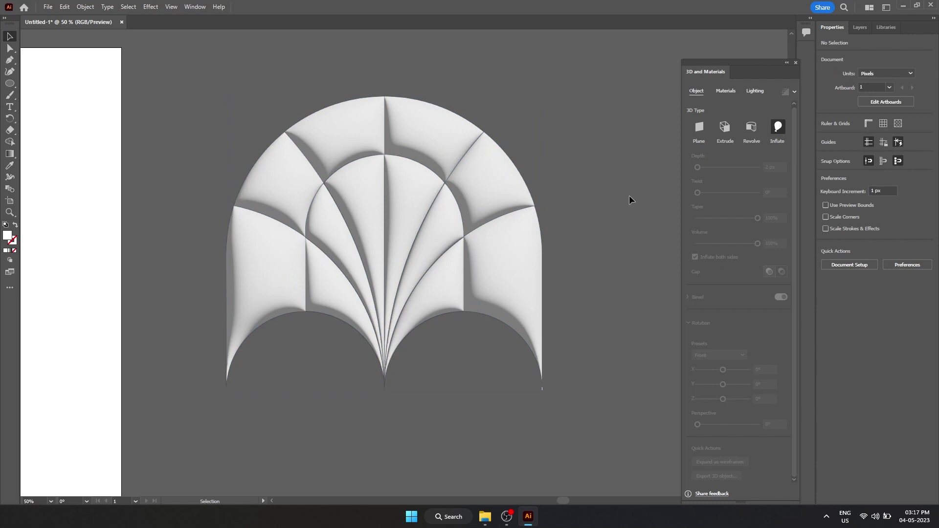
pyautogui.hotkey('ctrl', 'a')
pyautogui.moveTo(432, 436); pyautogui.dragTo(446, 424)
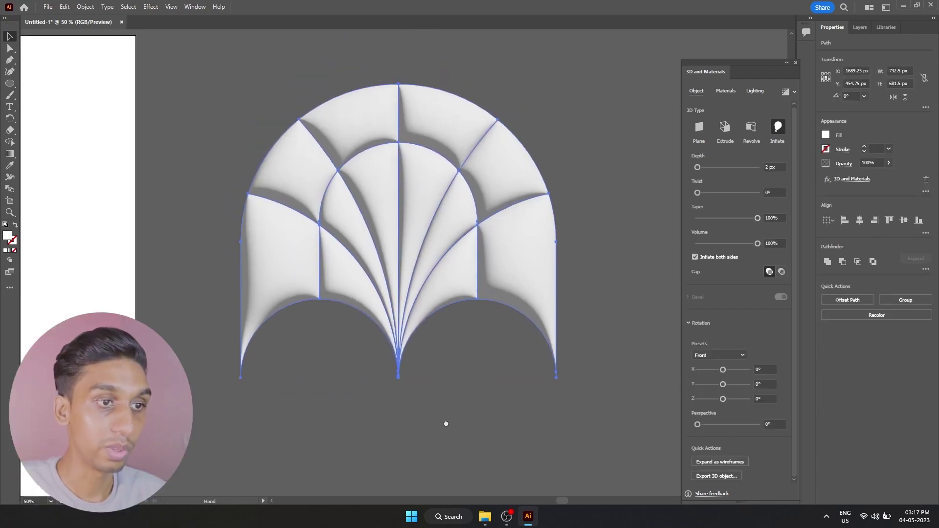
pyautogui.click(446, 424)
pyautogui.click(617, 139)
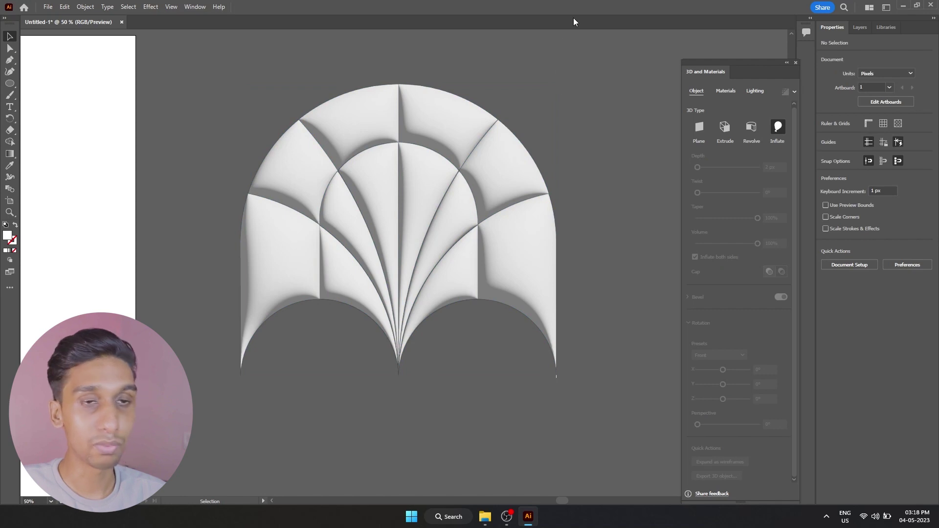
# Step: Select all the inflated pieces and add them to the 3D export as one single asset
pyautogui.click(244, 326)
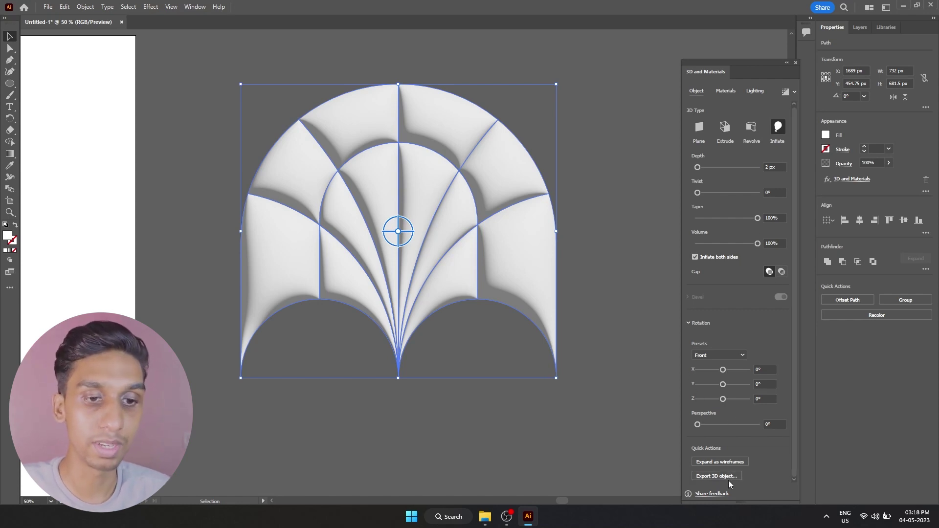
pyautogui.click(716, 476)
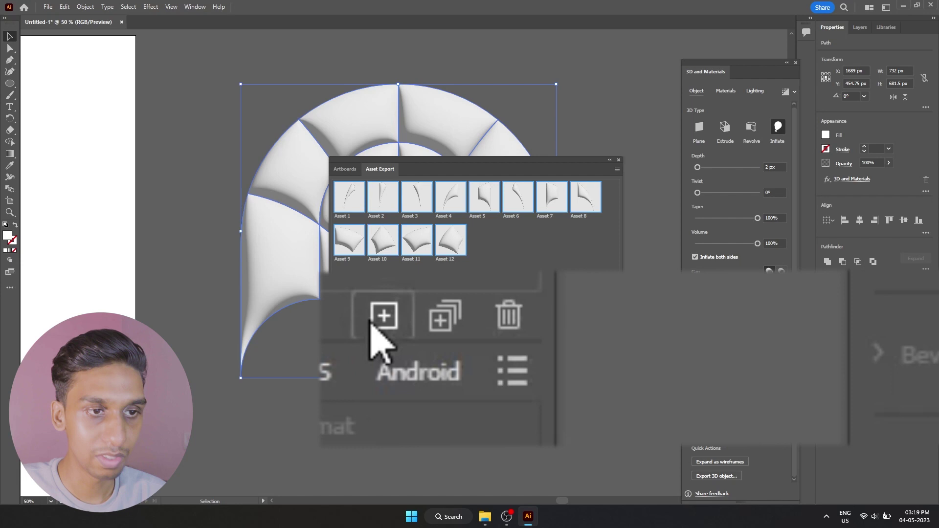
pyautogui.click(589, 289)
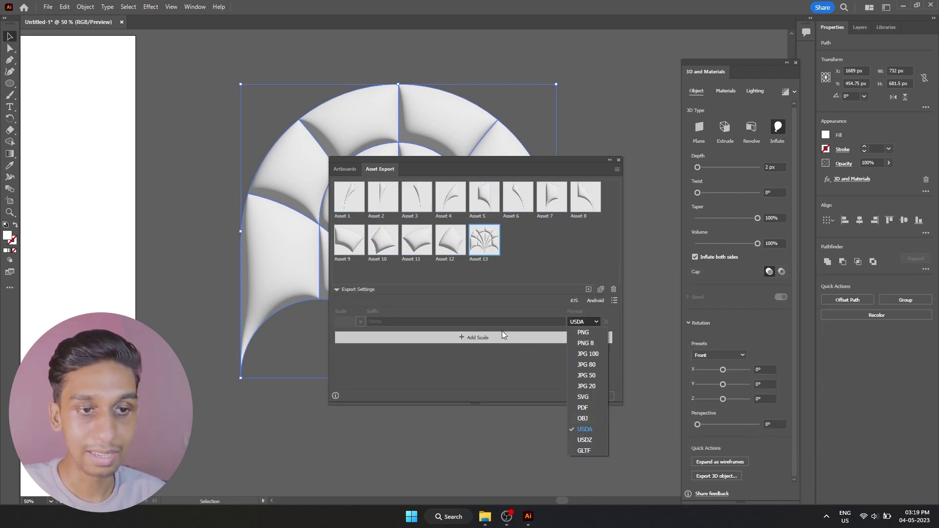
# Step: Set the export format to OBJ and export Asset 13 into the OBJ folder on the Desktop
pyautogui.click(563, 316)
pyautogui.click(595, 322)
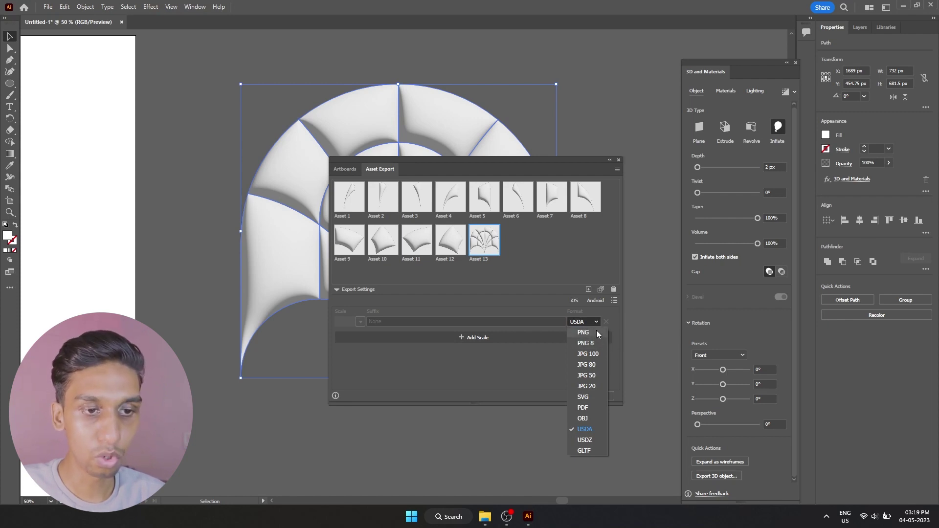
pyautogui.click(582, 419)
pyautogui.click(598, 396)
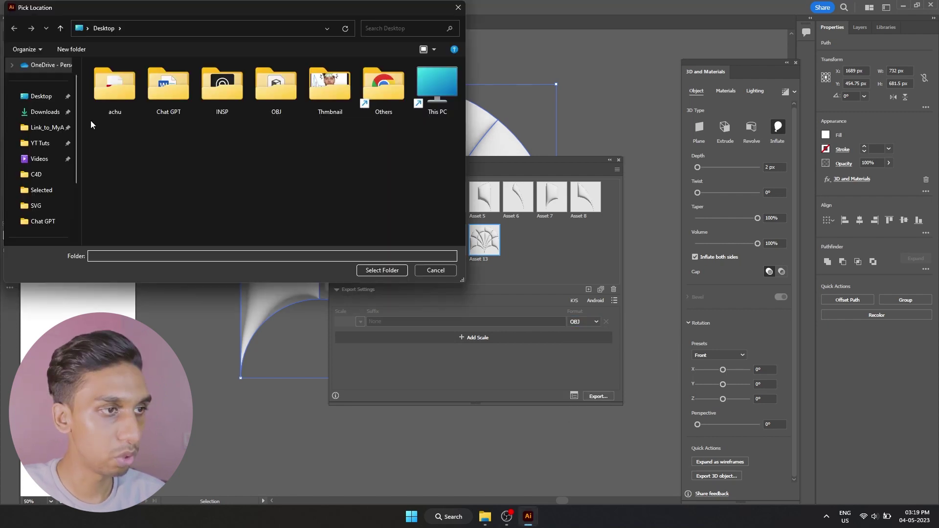
pyautogui.click(368, 270)
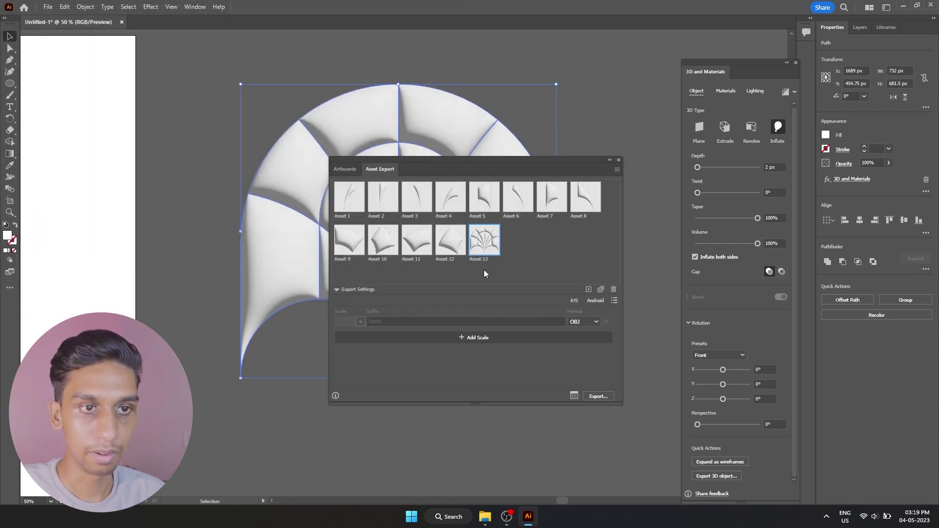
# Step: Switch to the desktop and launch Blender 3.4
pyautogui.click(938, 519)
pyautogui.doubleClick(916, 72)
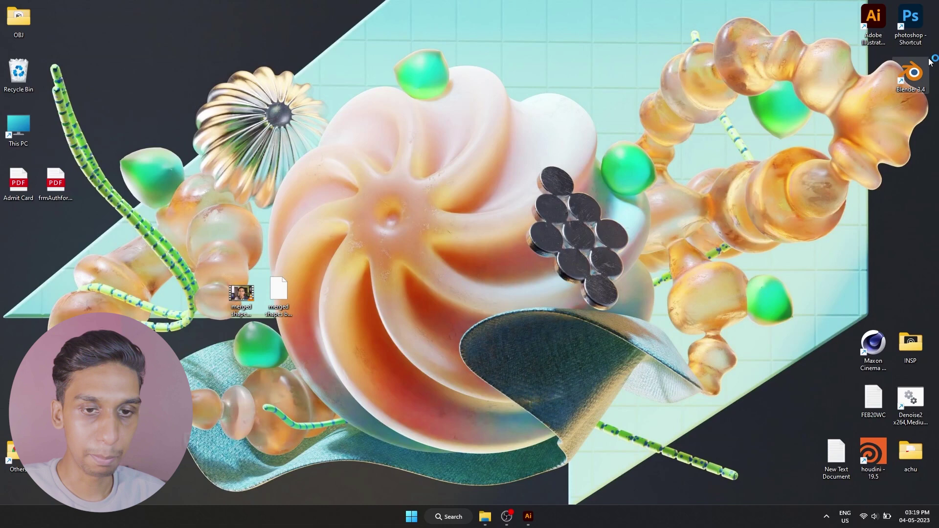
pyautogui.doubleClick(924, 69)
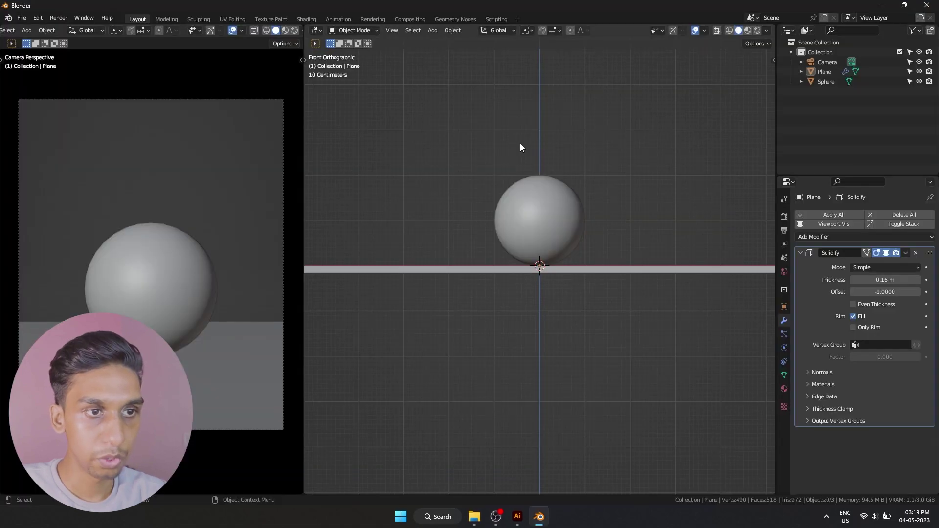
# Step: Import Asset 13.obj from the Desktop OBJ folder with the legacy Wavefront importer, and delete the existing plane and sphere
pyautogui.press('F4')
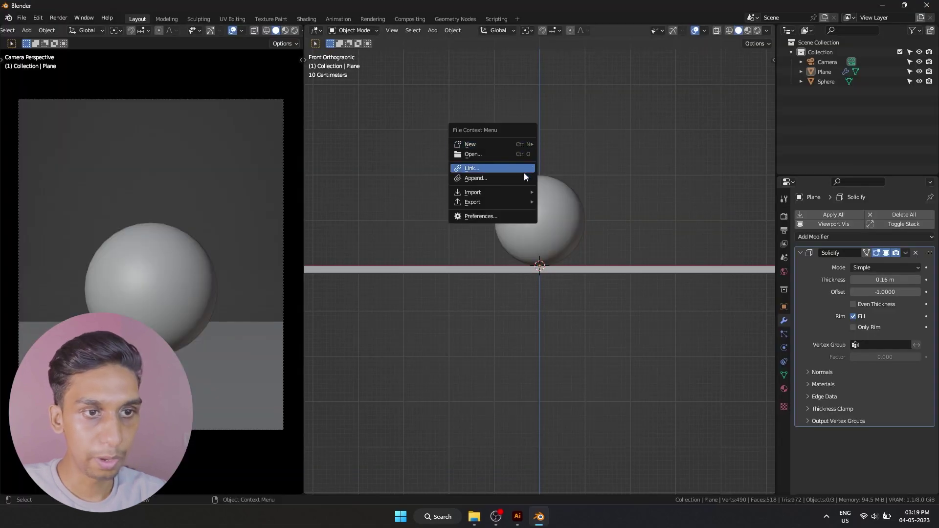
pyautogui.moveTo(512, 191)
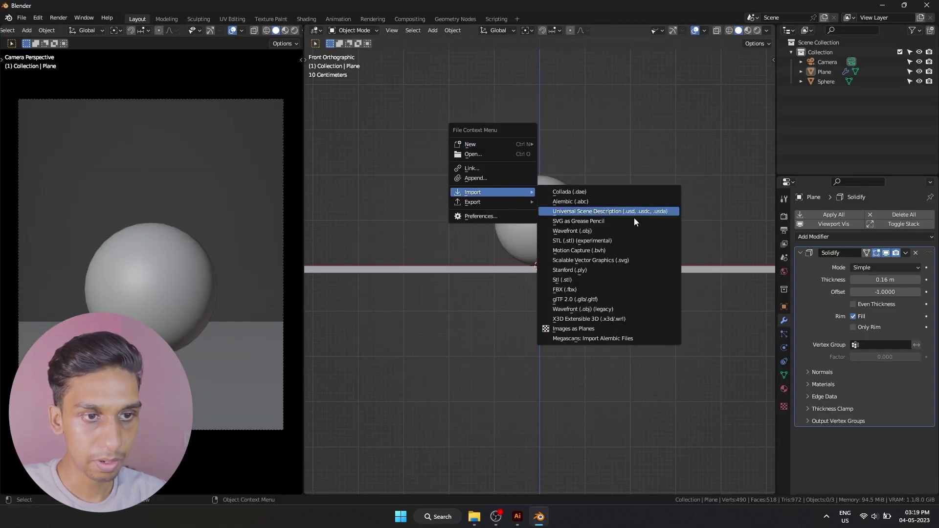
pyautogui.click(640, 308)
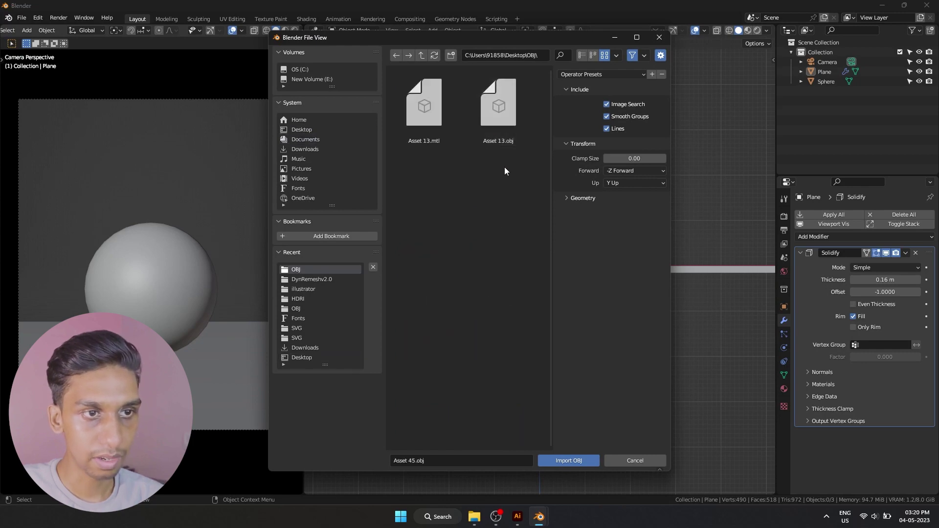
pyautogui.doubleClick(502, 133)
pyautogui.moveTo(520, 253); pyautogui.dragTo(561, 305)
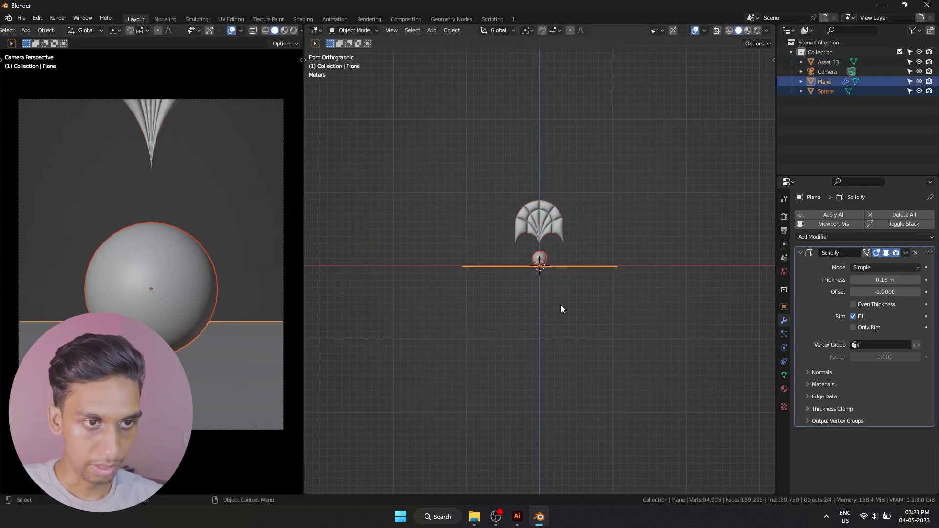
pyautogui.press('Delete')
# Step: Scale the imported M down and move it along the Z axis until it fits inside the camera frame
pyautogui.moveTo(514, 174); pyautogui.dragTo(582, 308)
pyautogui.press('g')
pyautogui.press('z')
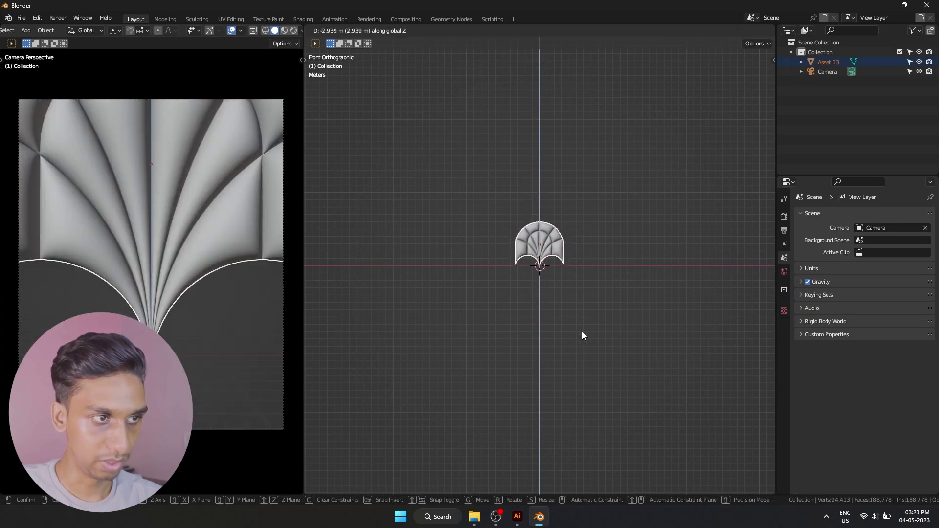
pyautogui.click(582, 332)
pyautogui.press('s')
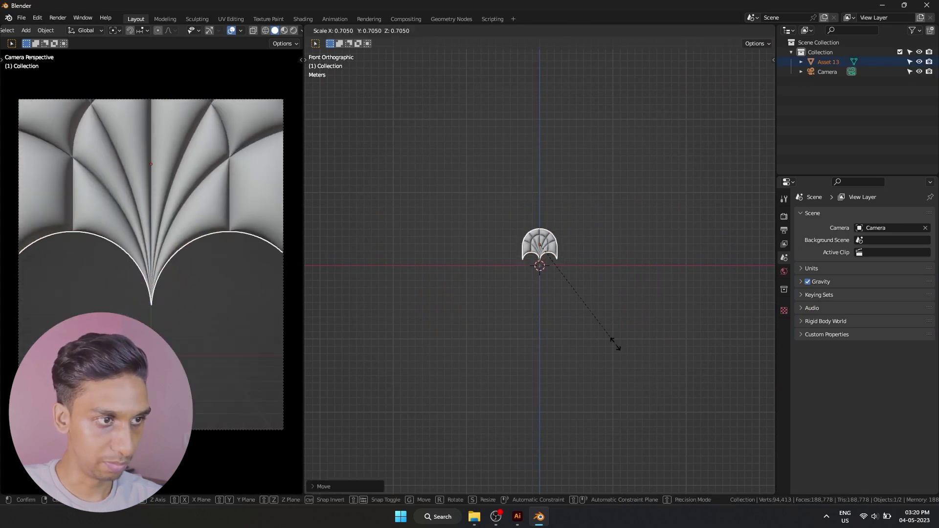
pyautogui.click(585, 312)
pyautogui.press('g')
pyautogui.press('z')
pyautogui.click(585, 315)
pyautogui.scroll(8, 584, 315)
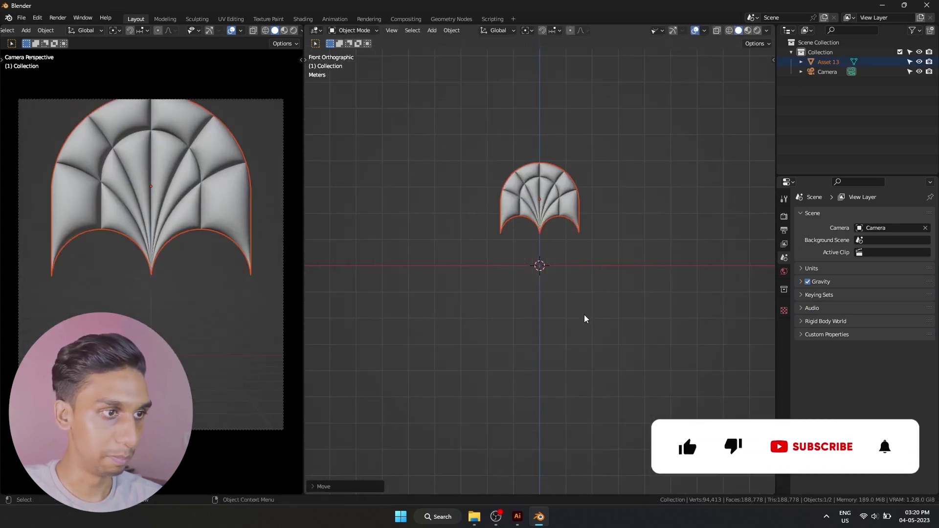
pyautogui.press('g')
pyautogui.press('z')
pyautogui.click(586, 342)
pyautogui.press('r')
pyautogui.press('r')
pyautogui.rightClick(665, 400)
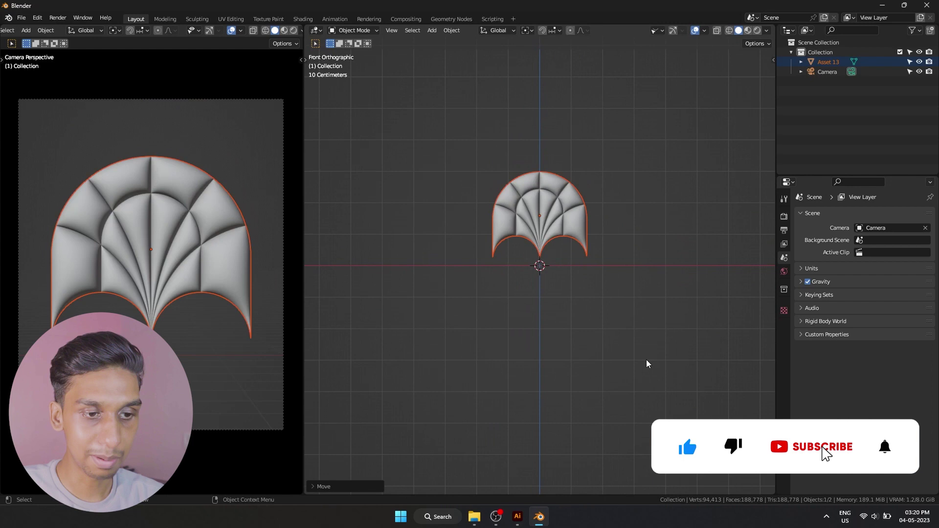
# Step: Switch to Illustrator, close the asset export window and deselect the inflated M
pyautogui.click(522, 517)
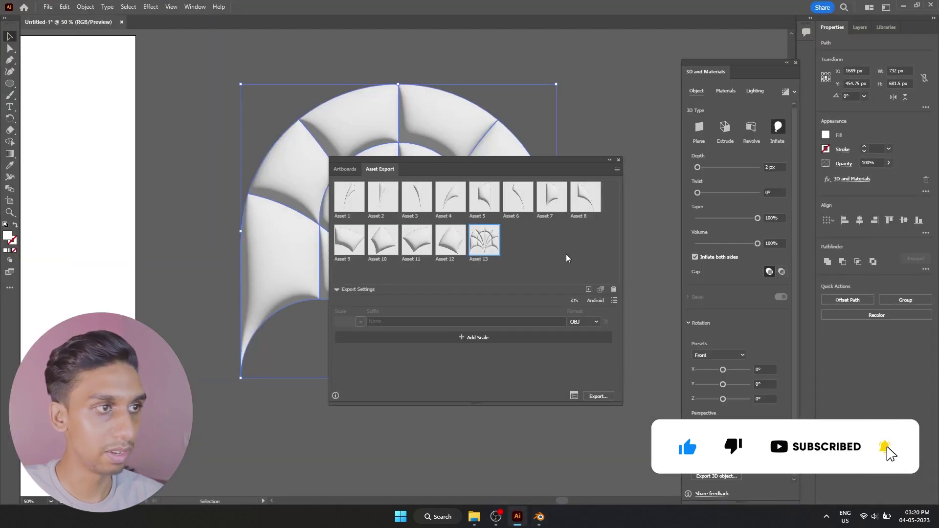
pyautogui.click(621, 160)
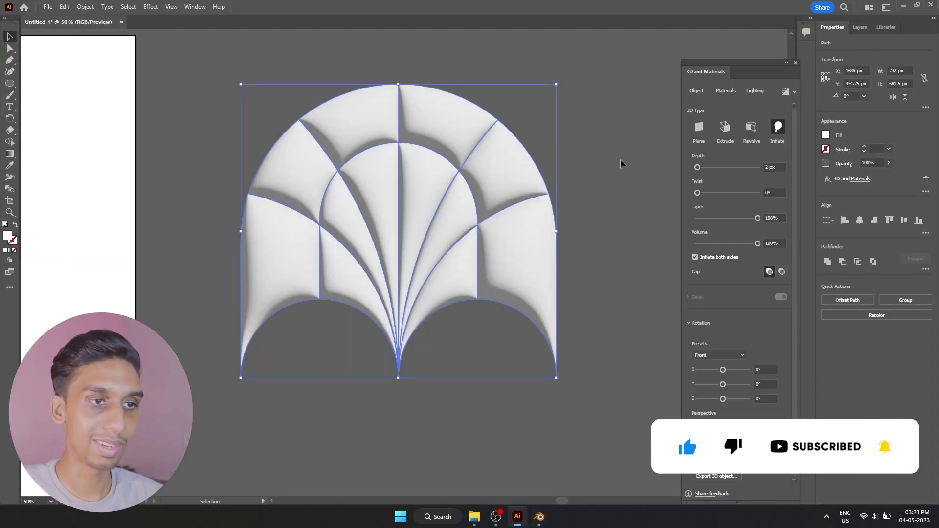
pyautogui.click(571, 168)
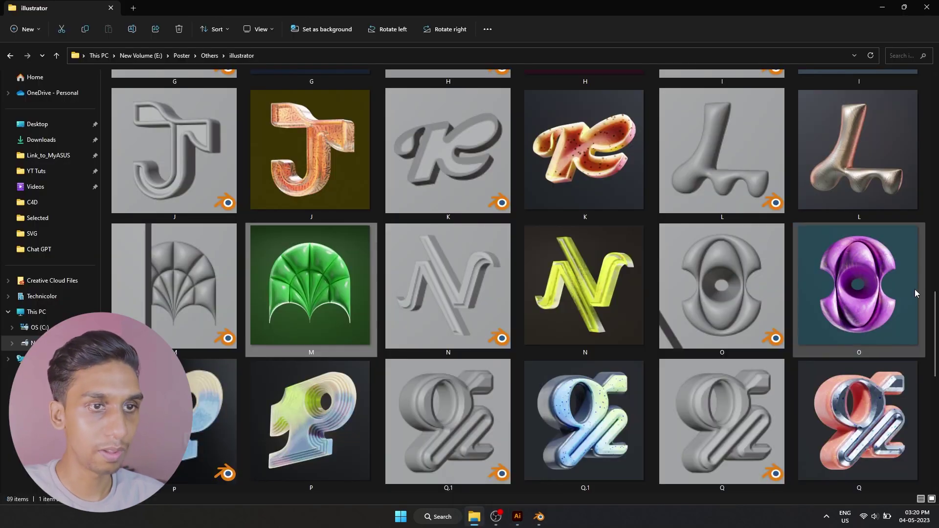
# Step: Look through the renders in the illustrator folder, opening K.png, O.png and T.png for viewing
pyautogui.scroll(7, 855, 290)
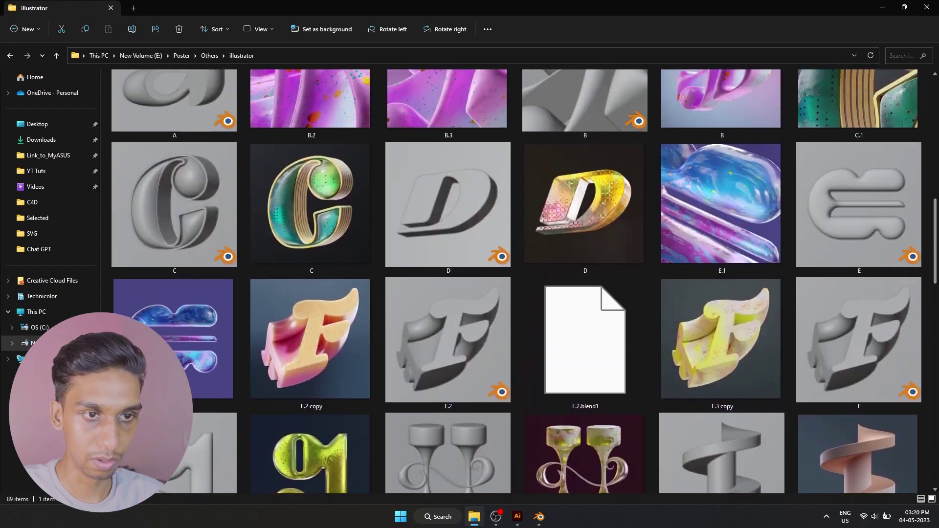
pyautogui.scroll(-7, 533, 246)
pyautogui.doubleClick(549, 182)
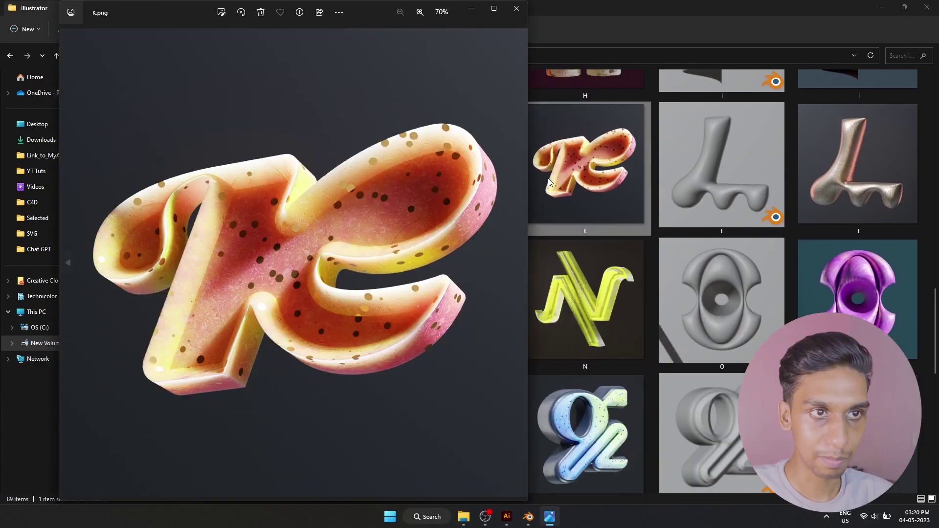
pyautogui.doubleClick(802, 283)
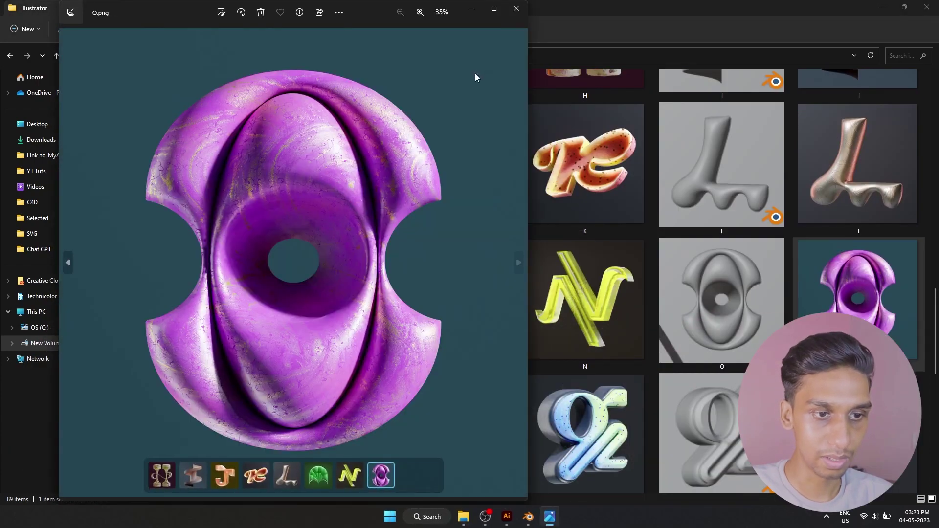
pyautogui.scroll(-3, 851, 304)
pyautogui.doubleClick(856, 416)
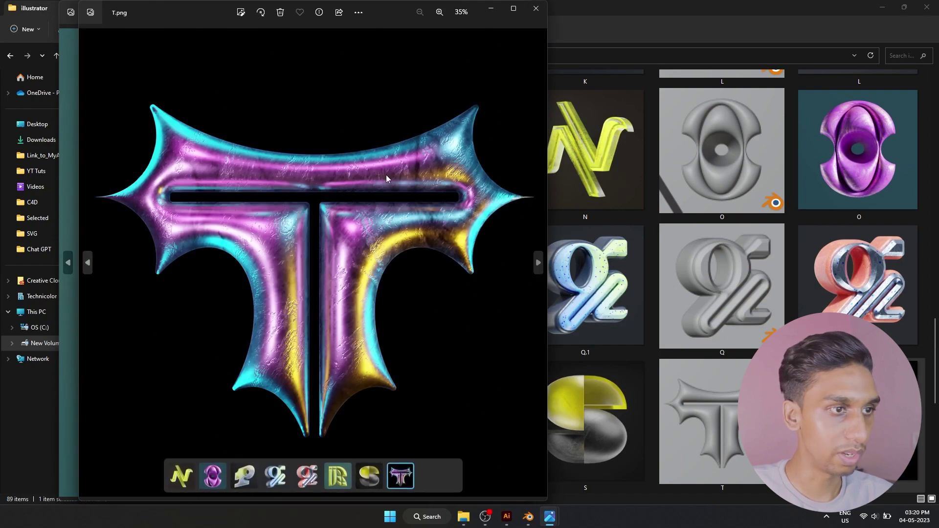
pyautogui.click(535, 9)
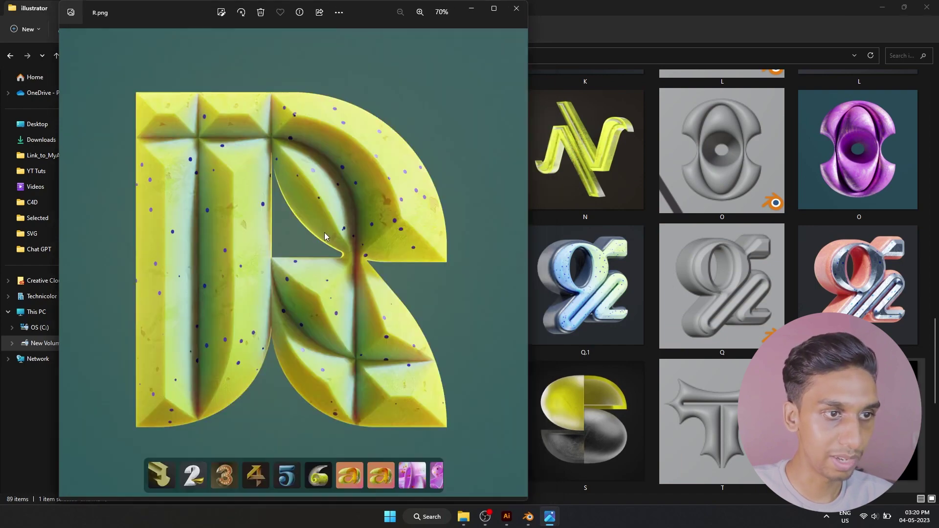
# Step: Return to Illustrator, open 36 days of type.ai and bring the white segmented R into view
pyautogui.click(504, 520)
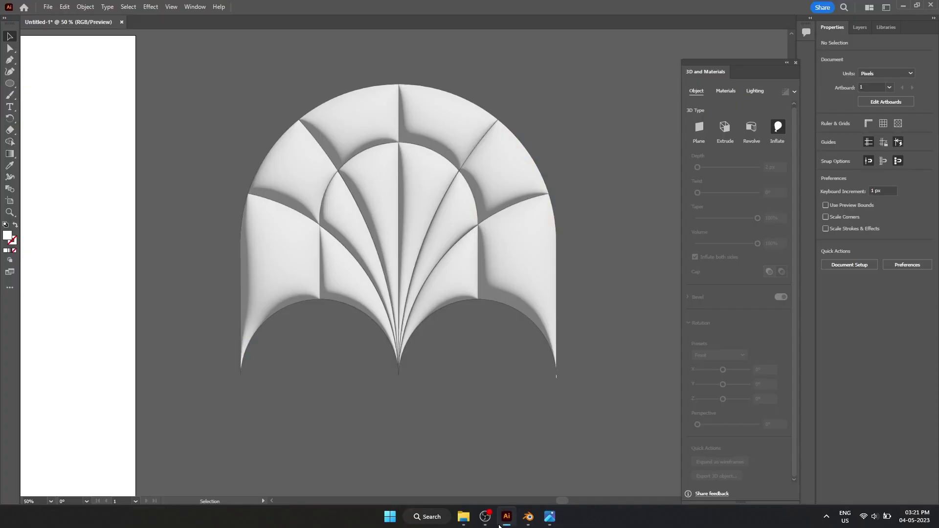
pyautogui.click(50, 8)
pyautogui.moveTo(92, 51)
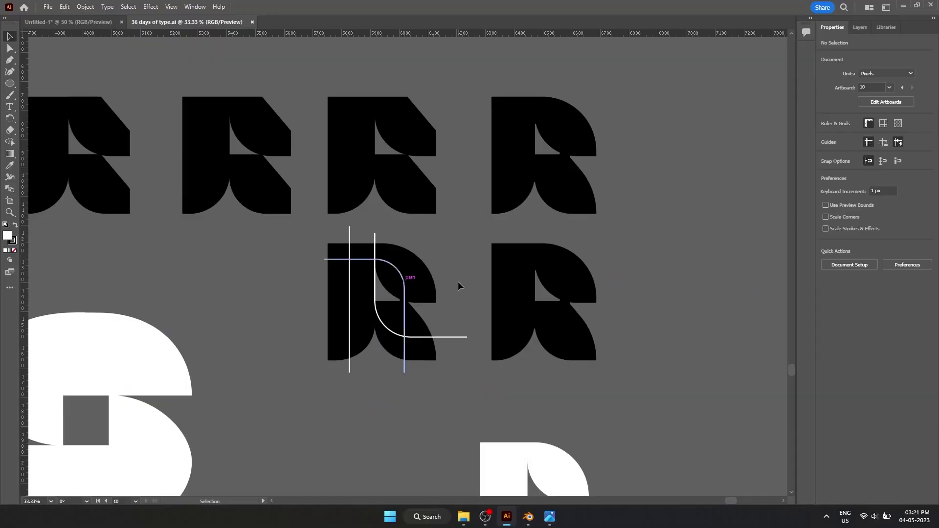
pyautogui.scroll(5, 458, 281)
pyautogui.moveTo(428, 248); pyautogui.dragTo(497, 222)
pyautogui.hotkey('ctrl', 'z')
pyautogui.click(541, 266)
pyautogui.moveTo(533, 291); pyautogui.dragTo(446, 189)
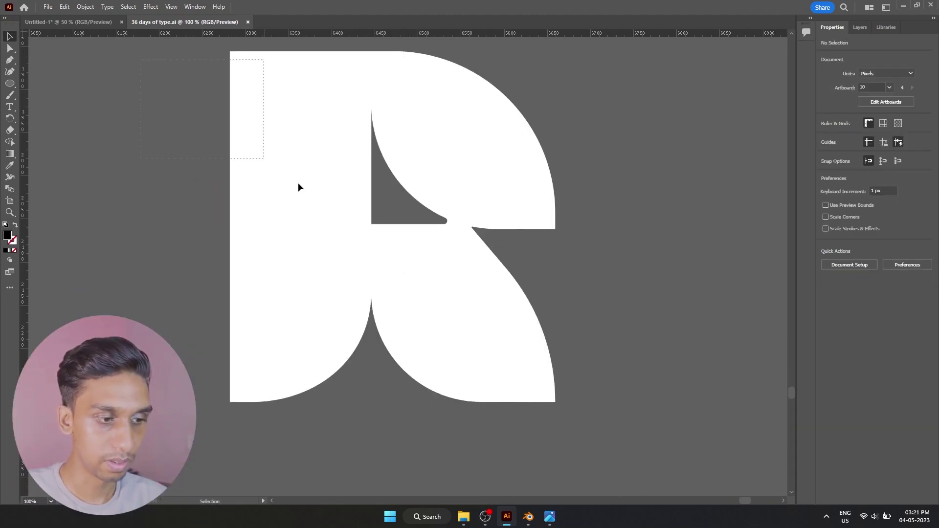
# Step: Select all pieces of the segmented R, swap their fill and stroke to inspect the outlines, and swap them back
pyautogui.hotkey('ctrl', 'a')
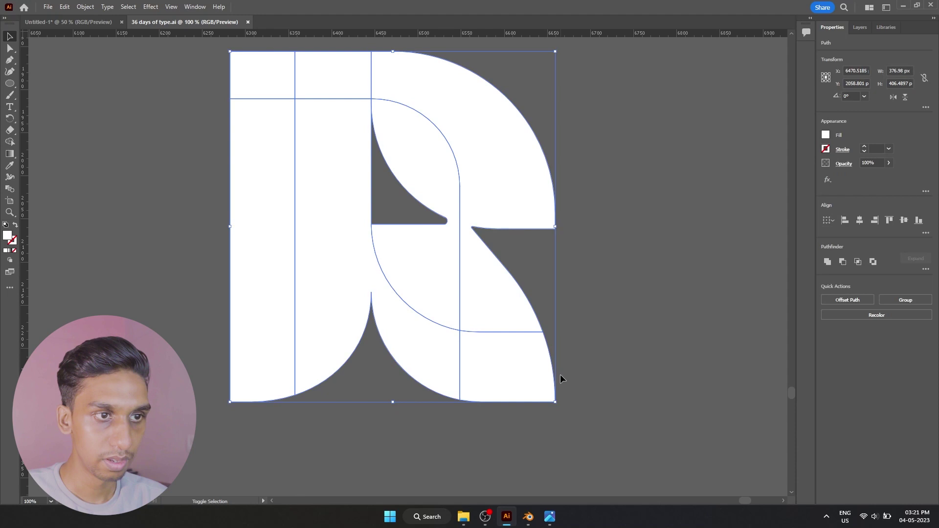
pyautogui.hotkey('shift', 'x')
pyautogui.scroll(-1, 611, 264)
pyautogui.moveTo(624, 195)
pyautogui.mouseDown()
pyautogui.moveTo(583, 220)
pyautogui.moveTo(615, 184)
pyautogui.mouseUp()
pyautogui.click(619, 184)
pyautogui.hotkey('ctrl', 'a')
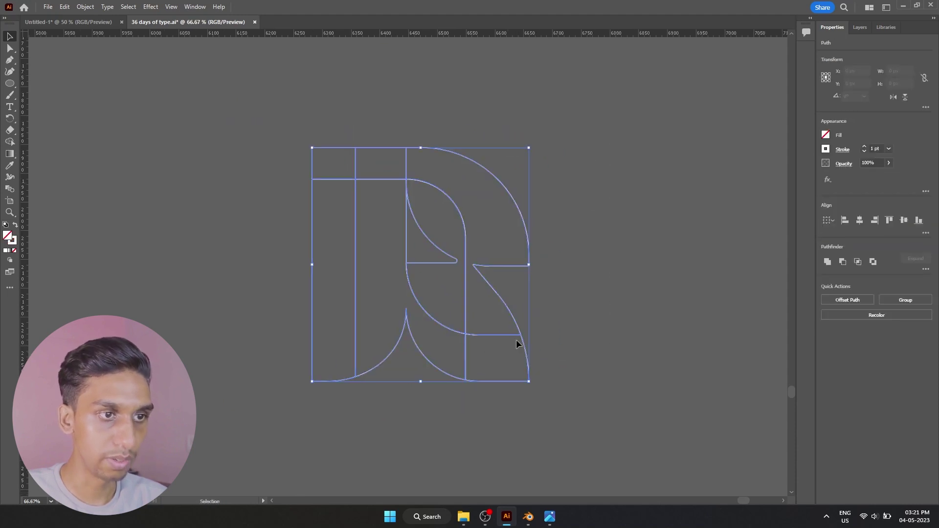
pyautogui.hscroll(2, 515, 340)
pyautogui.click(562, 315)
pyautogui.click(306, 382)
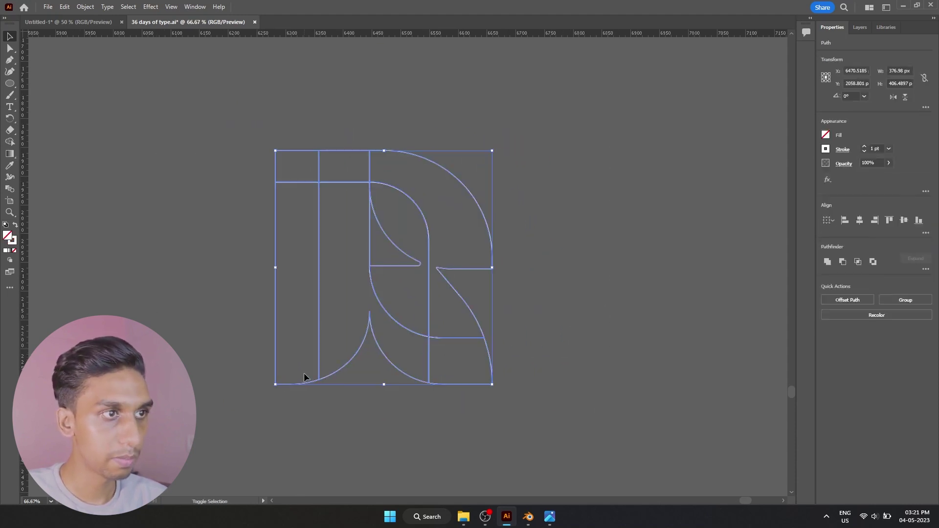
pyautogui.hotkey('shift', 'x')
# Step: Apply the 3D Extrude effect to the R pieces with the rotation preset Front
pyautogui.click(150, 6)
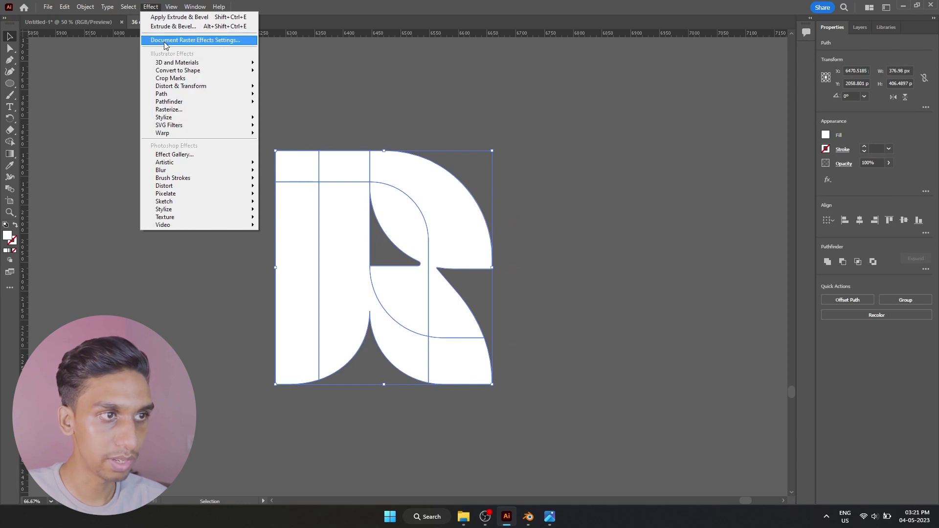
pyautogui.moveTo(166, 66)
pyautogui.click(324, 69)
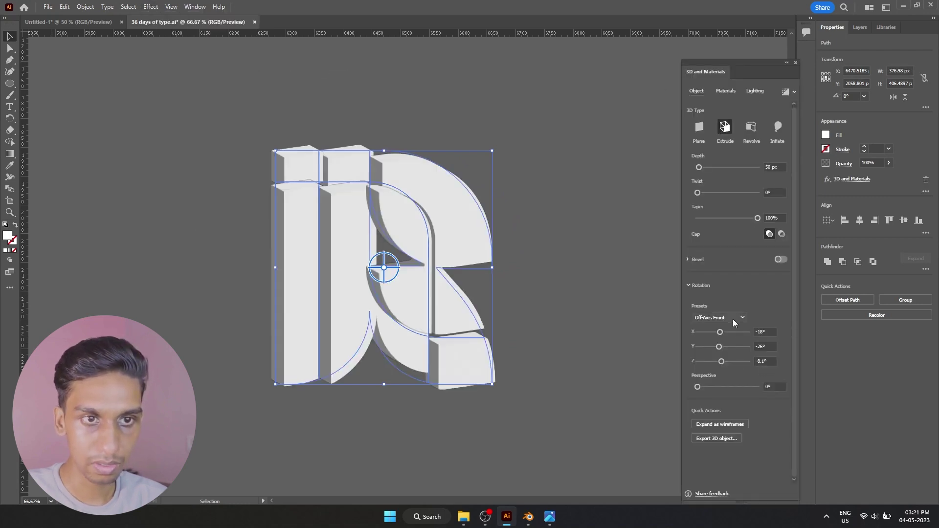
pyautogui.click(733, 318)
pyautogui.click(722, 143)
pyautogui.click(778, 127)
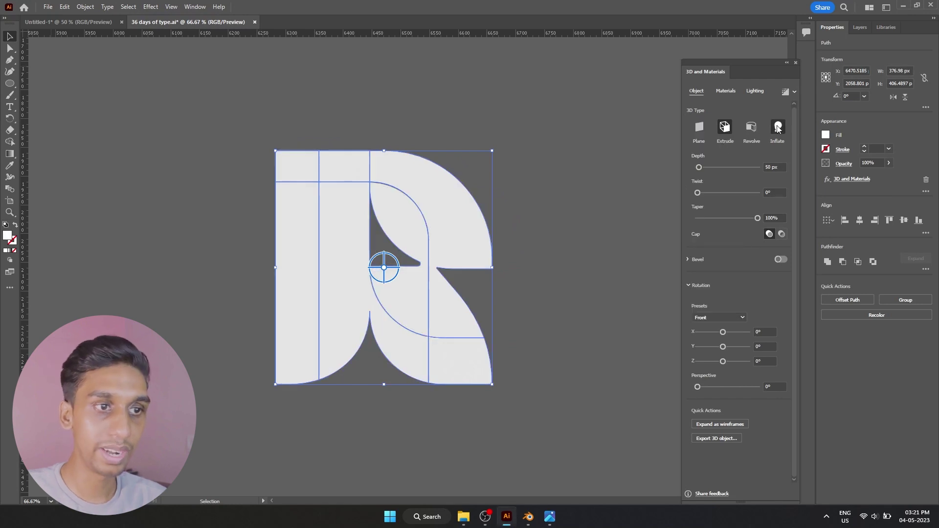
pyautogui.click(725, 131)
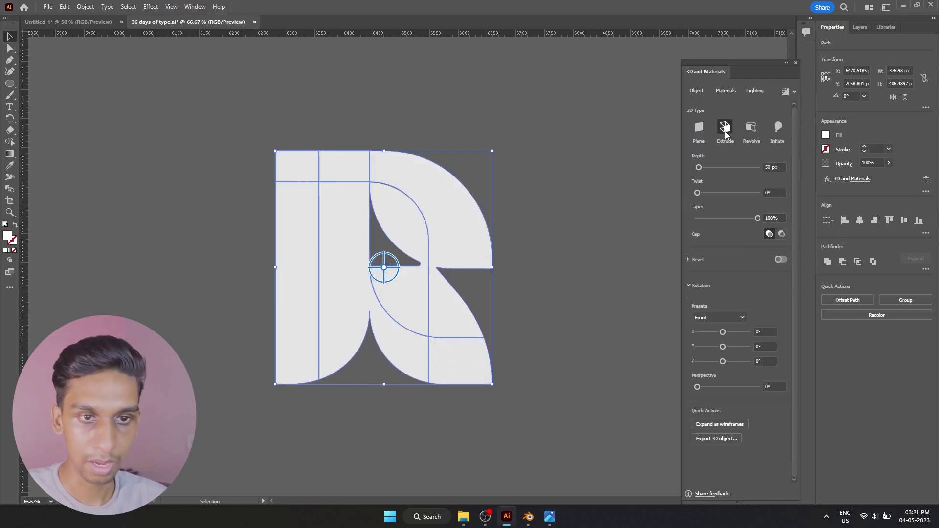
# Step: Enable the bevel on the extruded R pieces and set the bevel width to 100%
pyautogui.click(778, 260)
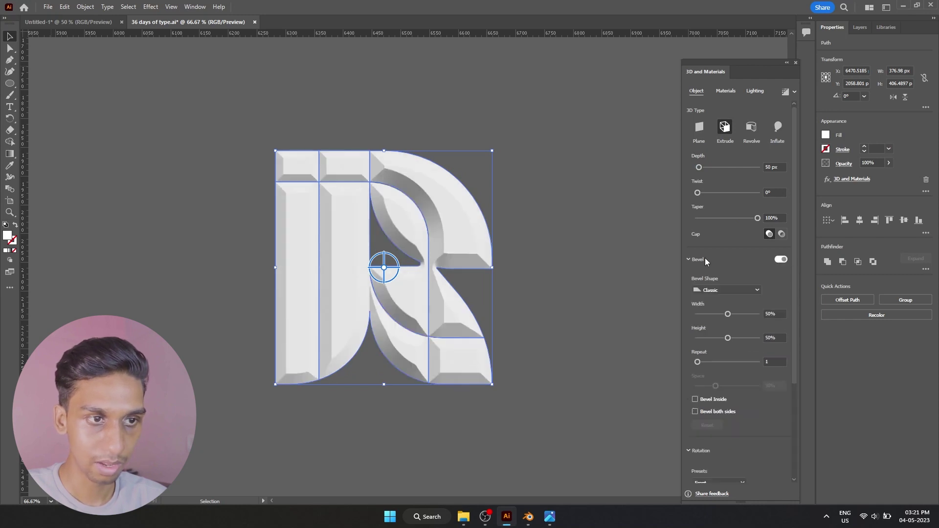
pyautogui.scroll(1, 504, 245)
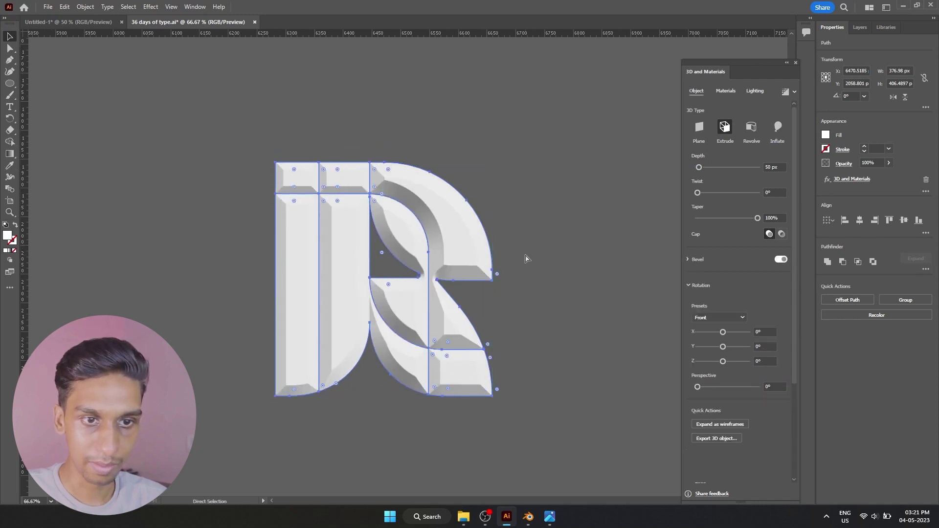
pyautogui.scroll(-3, 746, 263)
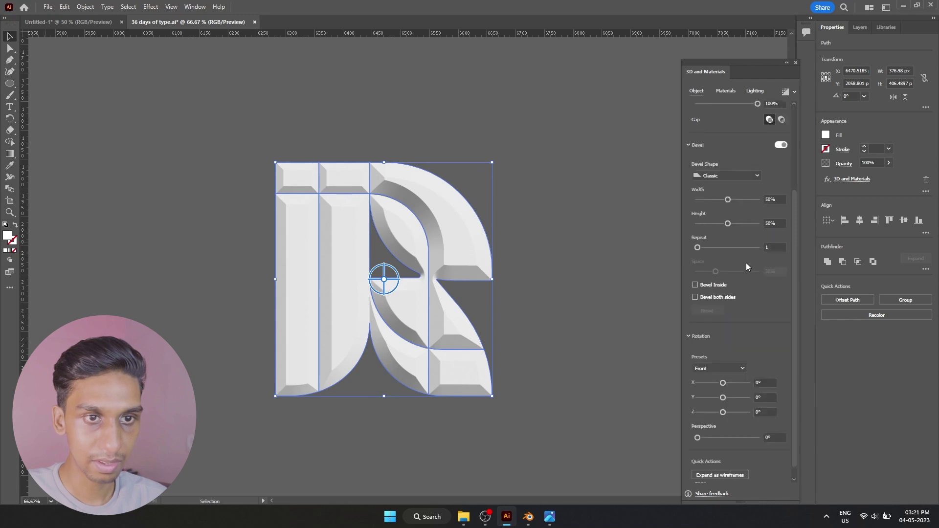
pyautogui.moveTo(727, 200); pyautogui.dragTo(759, 199)
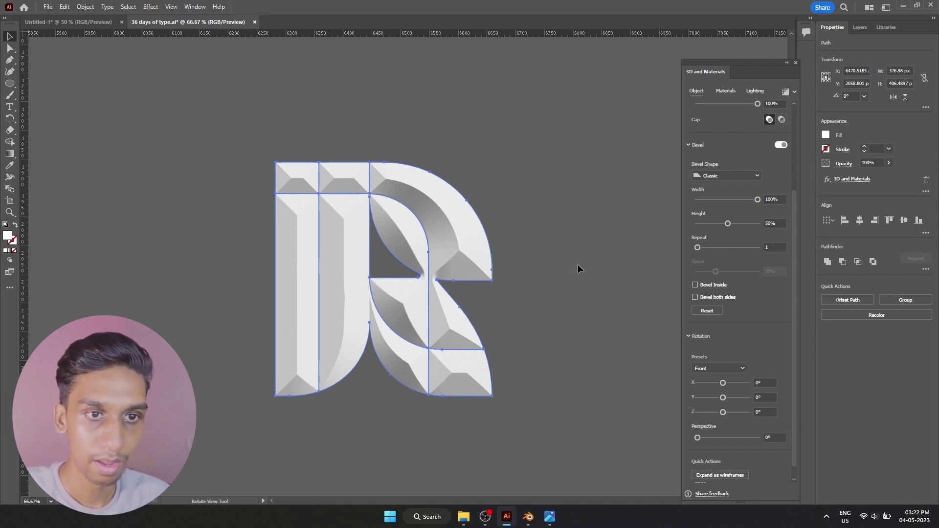
# Step: Try several bevel shapes on the R, including Round and Convex, ending with Square Outline
pyautogui.click(729, 175)
pyautogui.click(719, 196)
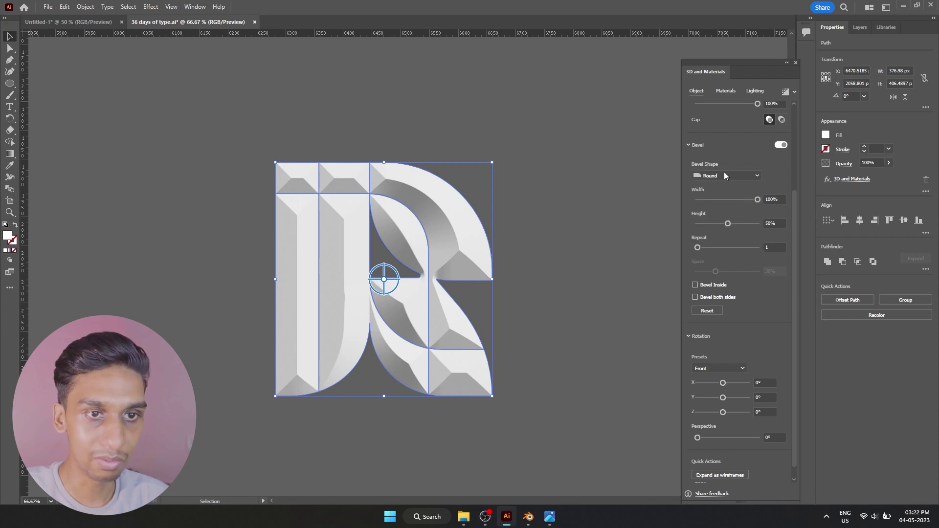
pyautogui.click(725, 175)
pyautogui.click(729, 209)
pyautogui.click(723, 178)
pyautogui.click(729, 221)
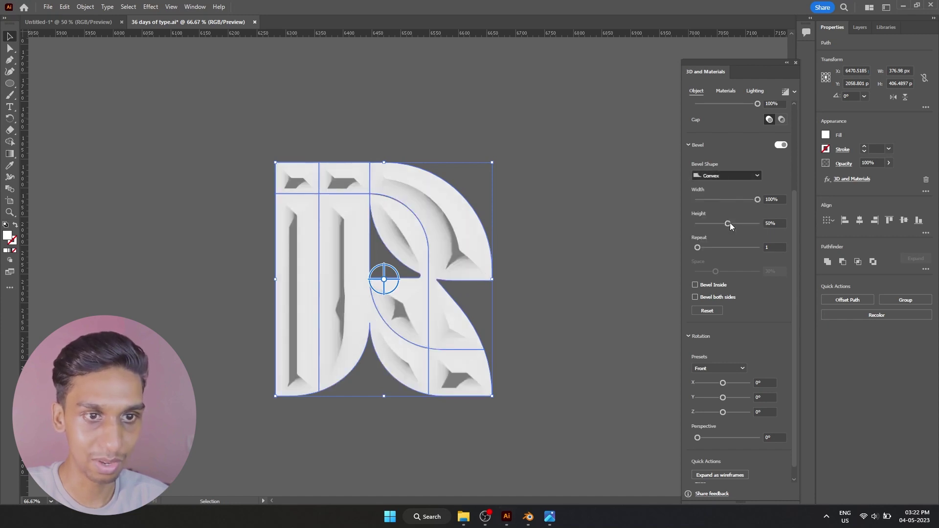
pyautogui.click(726, 177)
pyautogui.click(728, 240)
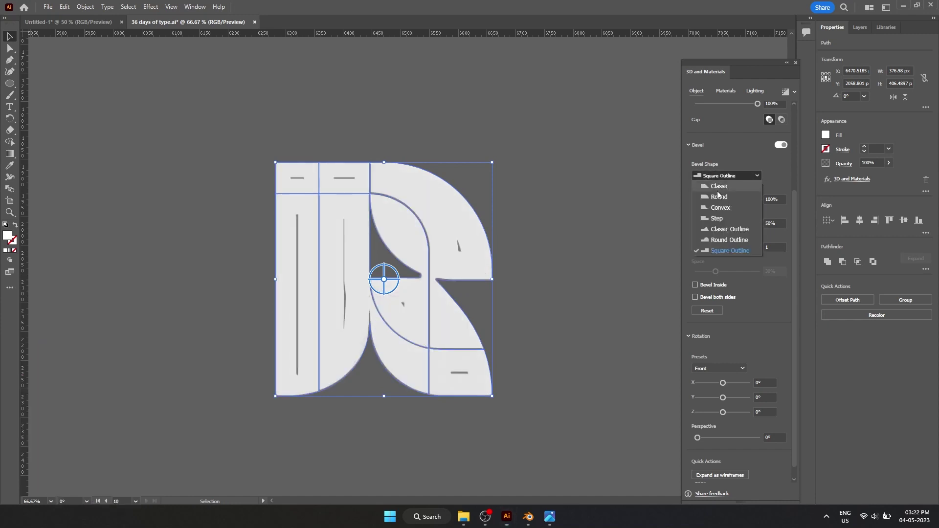
pyautogui.click(730, 251)
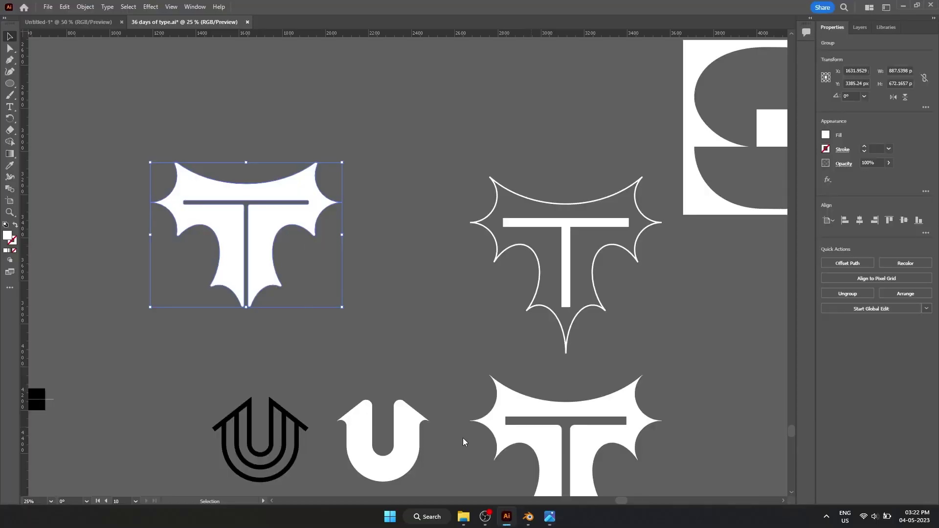
# Step: Select the white T group above the U shapes and shift it slightly
pyautogui.moveTo(302, 234)
pyautogui.mouseDown()
pyautogui.moveTo(324, 238)
pyautogui.moveTo(300, 216)
pyautogui.moveTo(307, 231)
pyautogui.mouseUp()
pyautogui.click(336, 238)
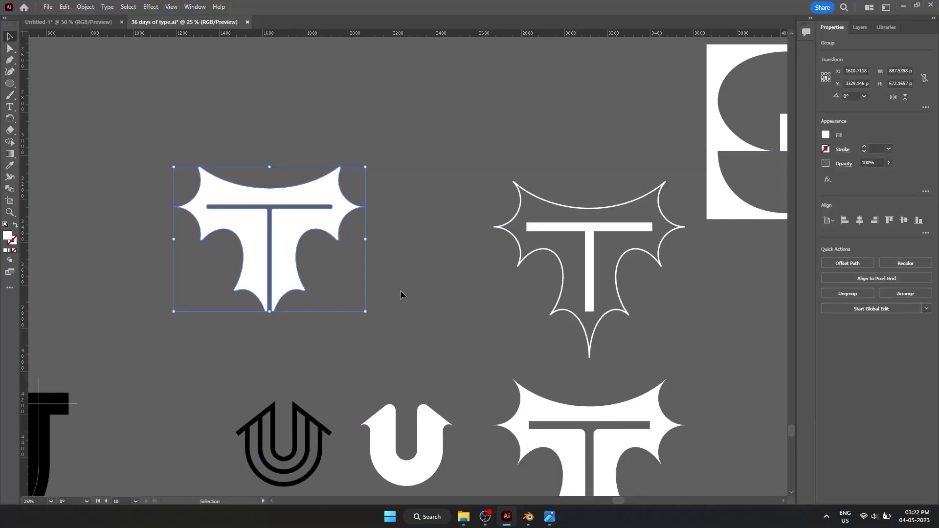